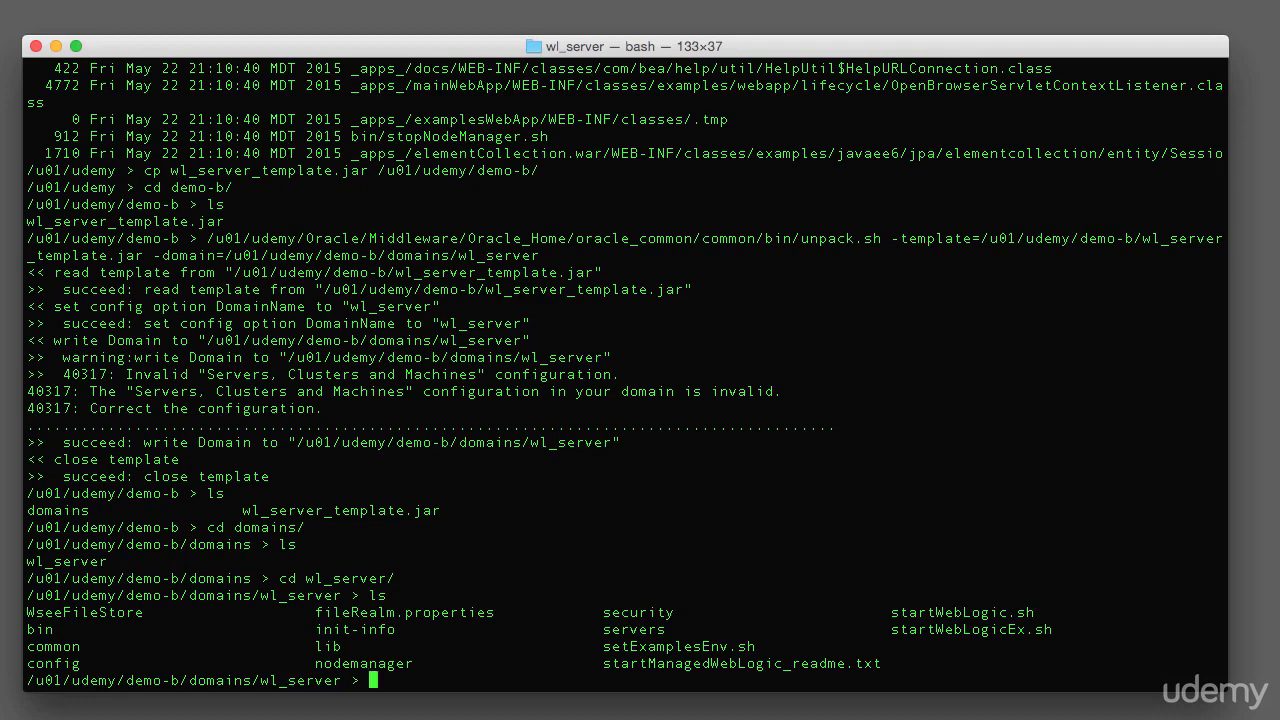
Enter the nodemanager folder and open nodemanager.properties in vi
key(Tab)
key(Return)
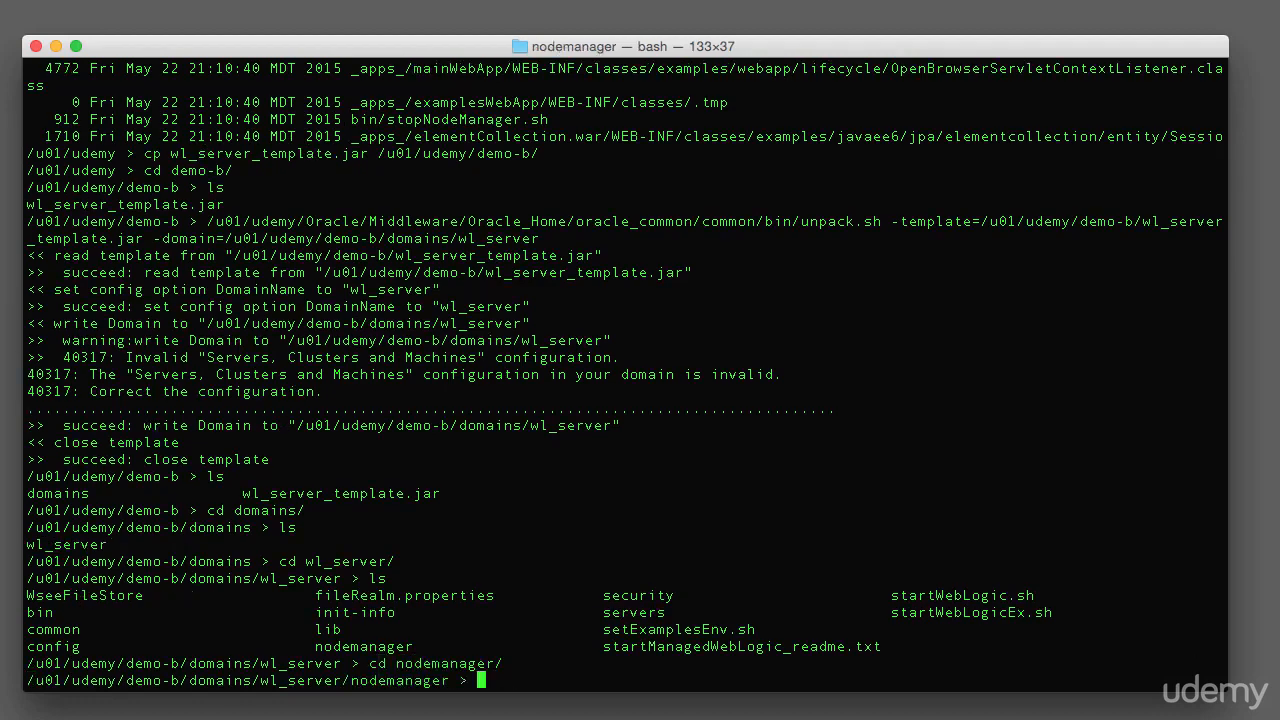
text(vi no)
key(Tab)
text(properties)
key(Return)
Point ListenAddress to the demo host name, change ListenPort to 5557, and save with :wq
key(Down)
key(Down)
key(Down)
key(Down)
key(Down)
key(Down)
key(Down)
key(Down)
key(Down)
key(Down)
key(Down)
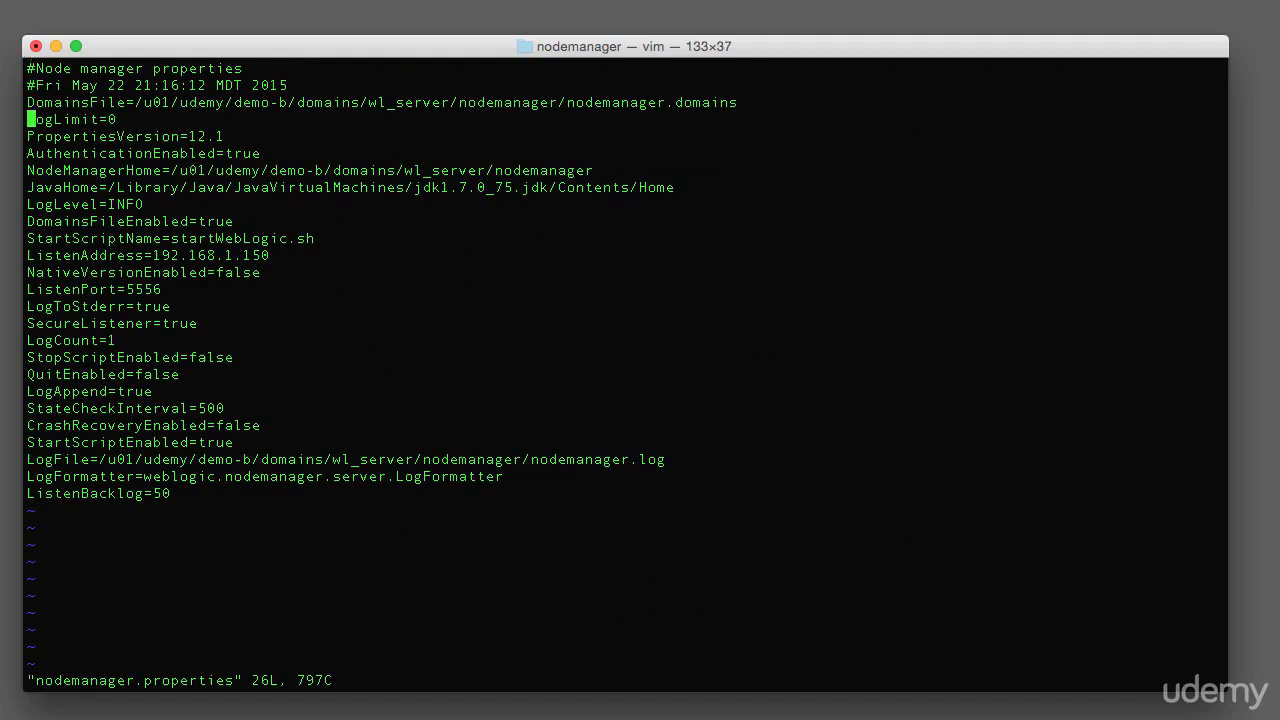
key(dollar)
key(x)
key(x)
key(x)
key(x)
key(x)
key(x)
key(x)
key(x)
key(x)
key(x)
key(x)
key(x)
text(idemo)
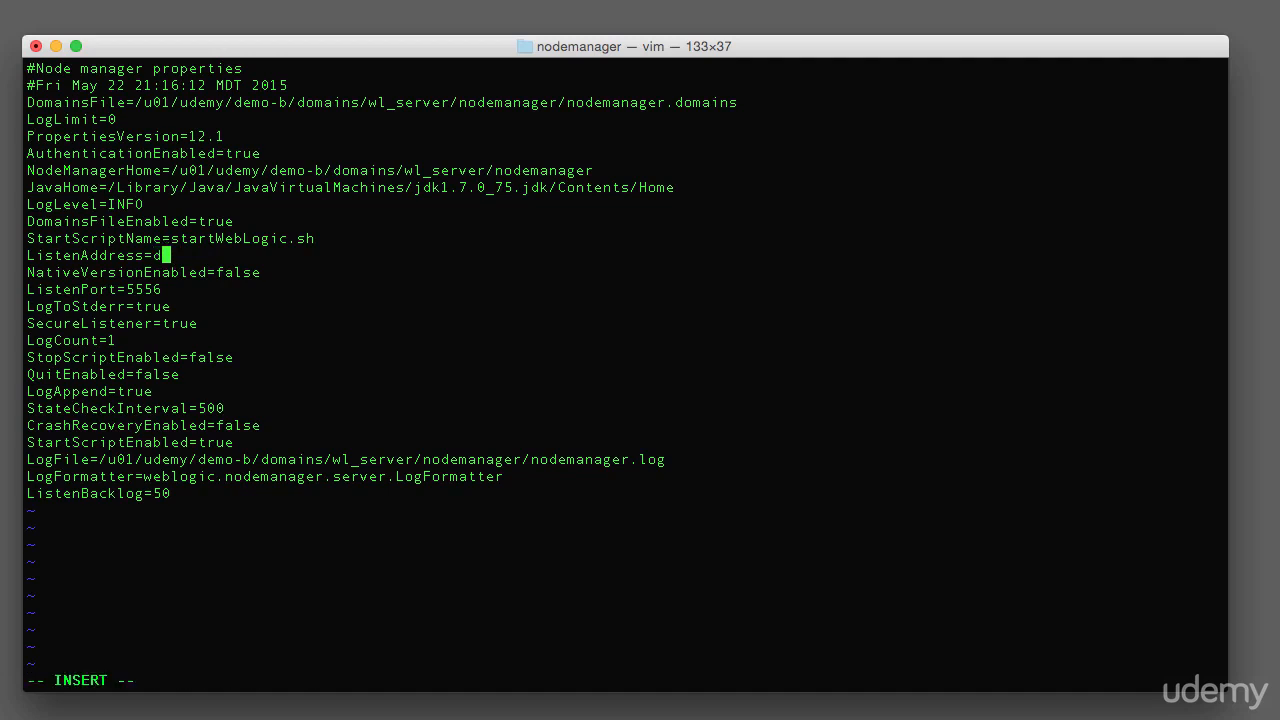
text(-b)
key(Escape)
key(j)
key(j)
key(j)
key(k)
text(s7)
key(Escape)
text(:wq)
key(Return)
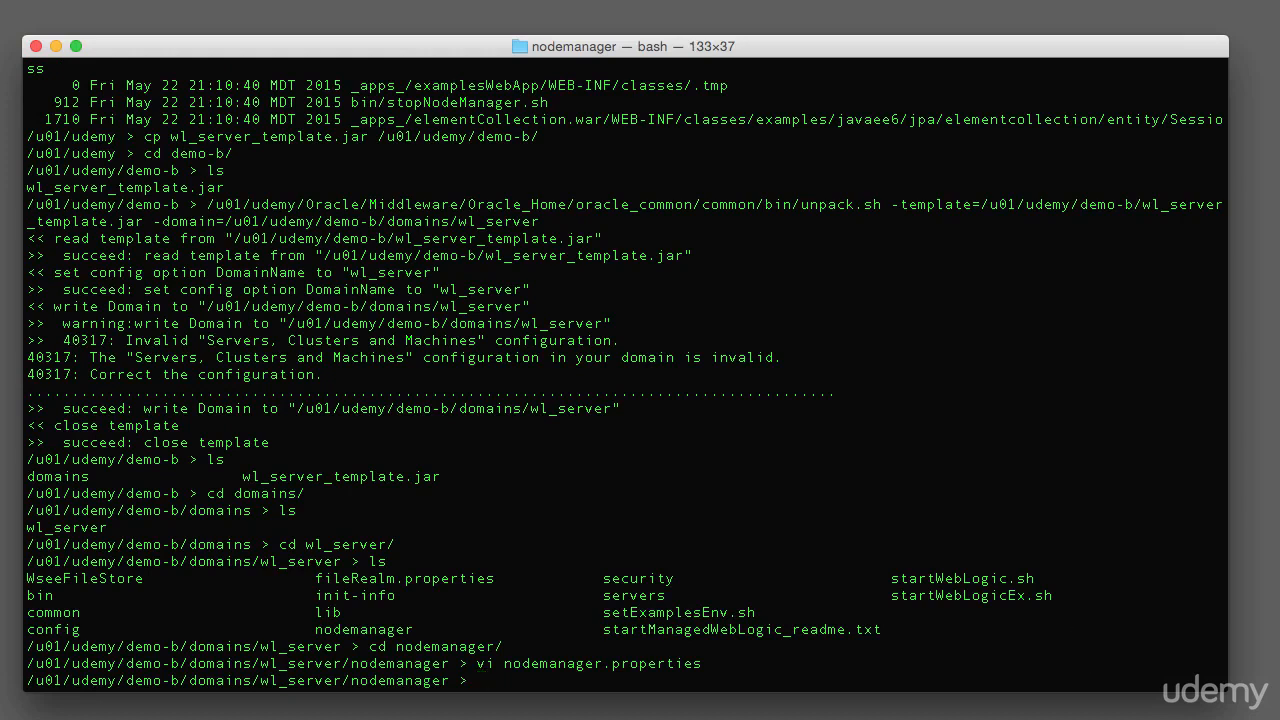
Move up to wl_server, change into its bin folder and list the scripts
text(cd ..)
key(Return)
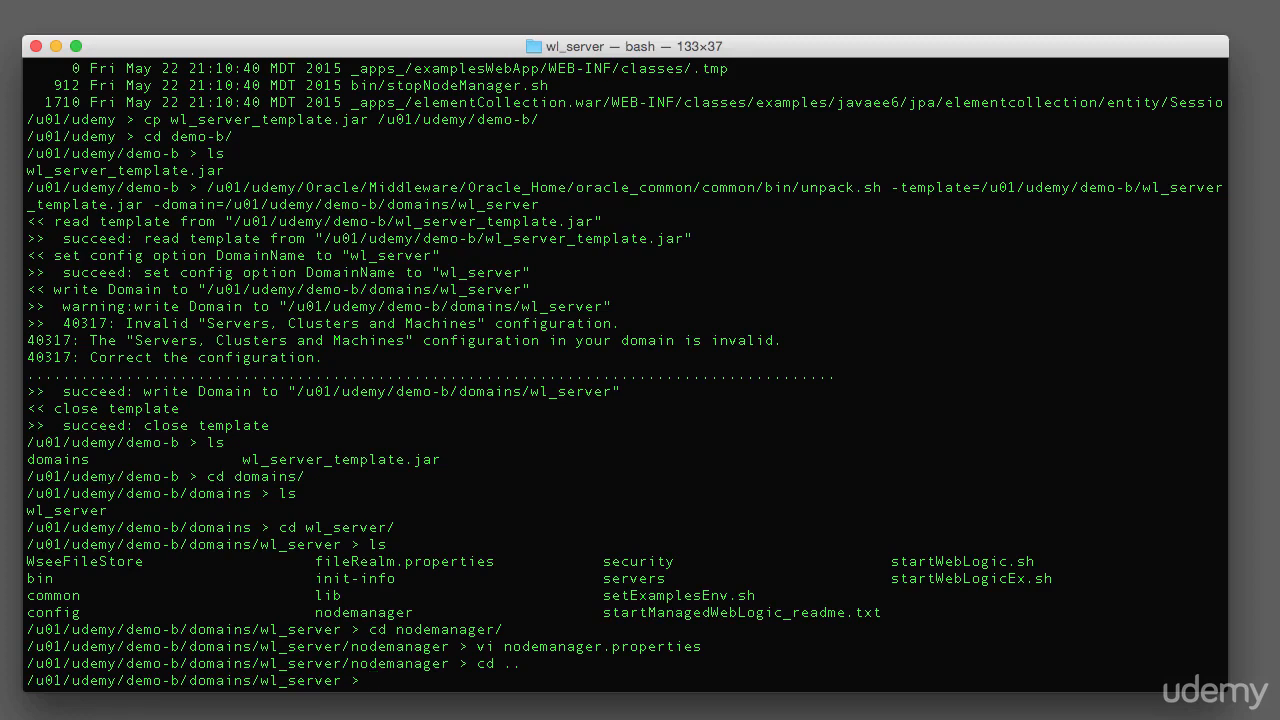
text(cd b)
text(in)
key(Return)
text(ls)
key(Return)
Launch startNodeManager.sh so Node Manager listens securely on port 5557, then open a new tab
text(./)
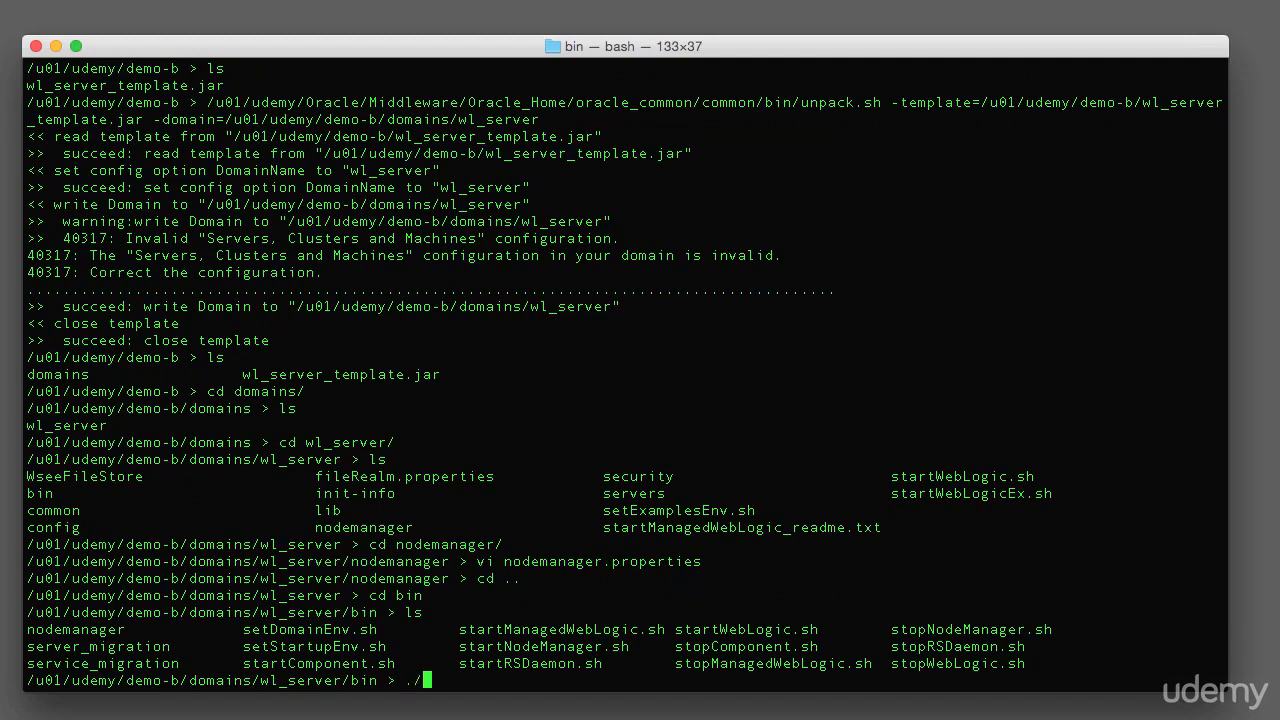
text(startNo)
key(Tab)
key(Return)
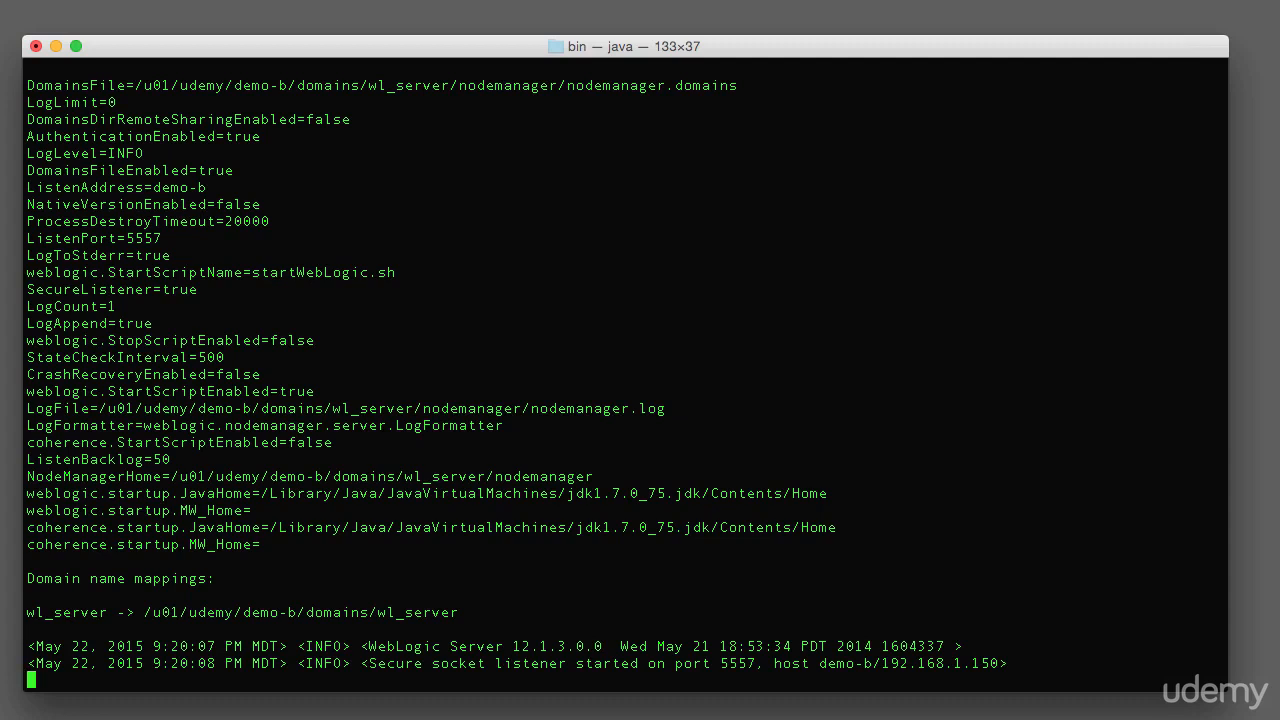
key(Return)
key(Return)
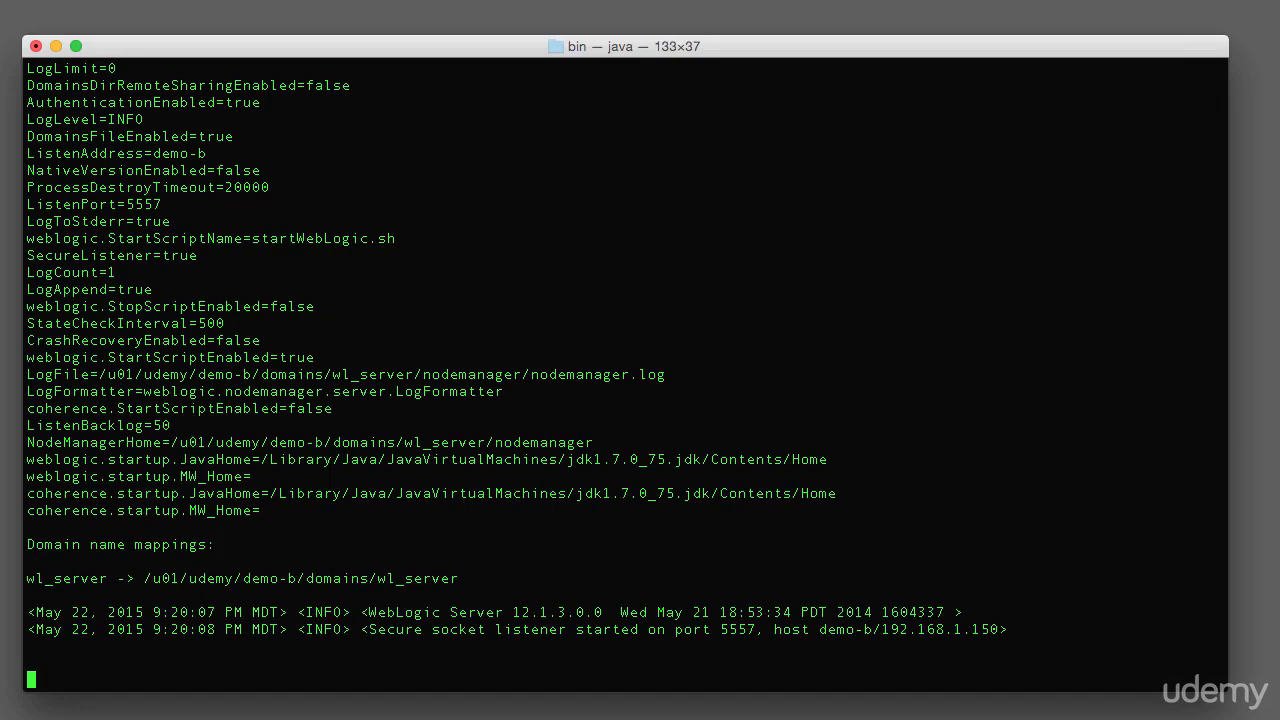
key(super+t)
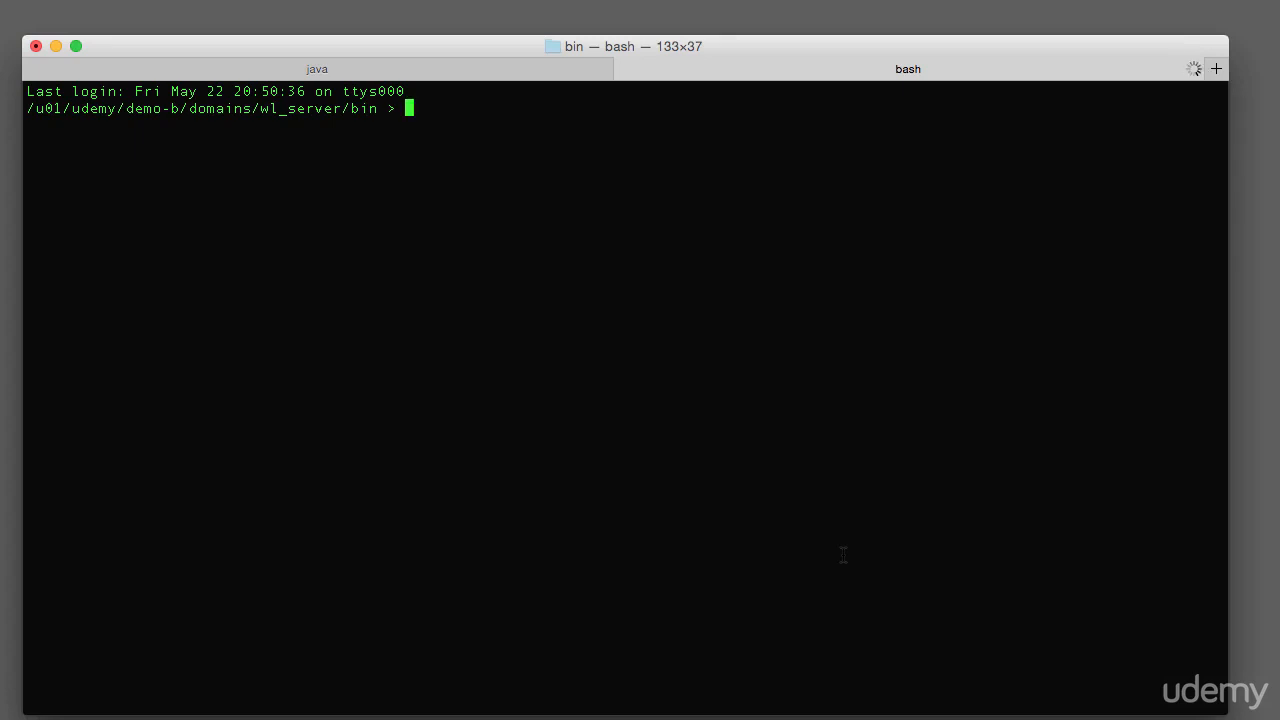
Change into /u01/udemy/domains/wl_server/bin/ using tab completion
text(cd /)
text(u01/)
text(u)
key(Tab)
text(doma)
key(Tab)
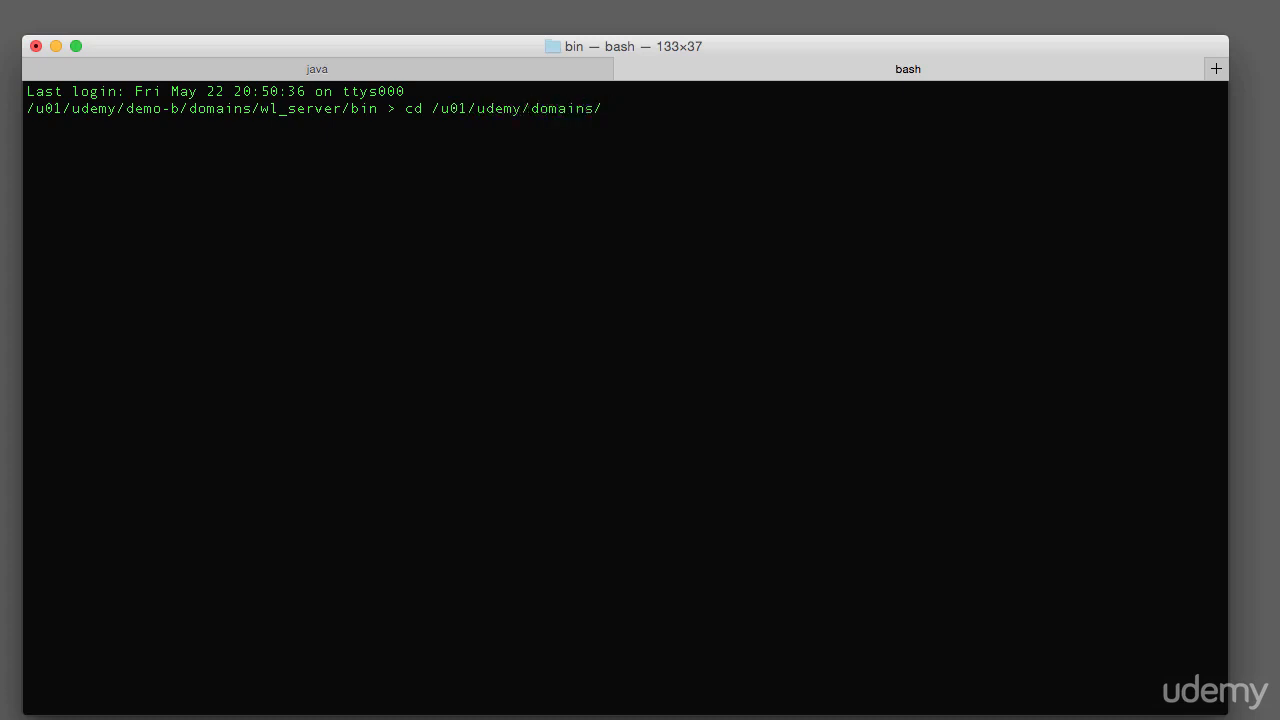
text(wl)
key(Tab)
text(bin/)
key(Return)
Run startNodeManager.sh, check its secure listener message for port 5556, and open a third tab
text(./startNode)
key(Tab)
key(Return)
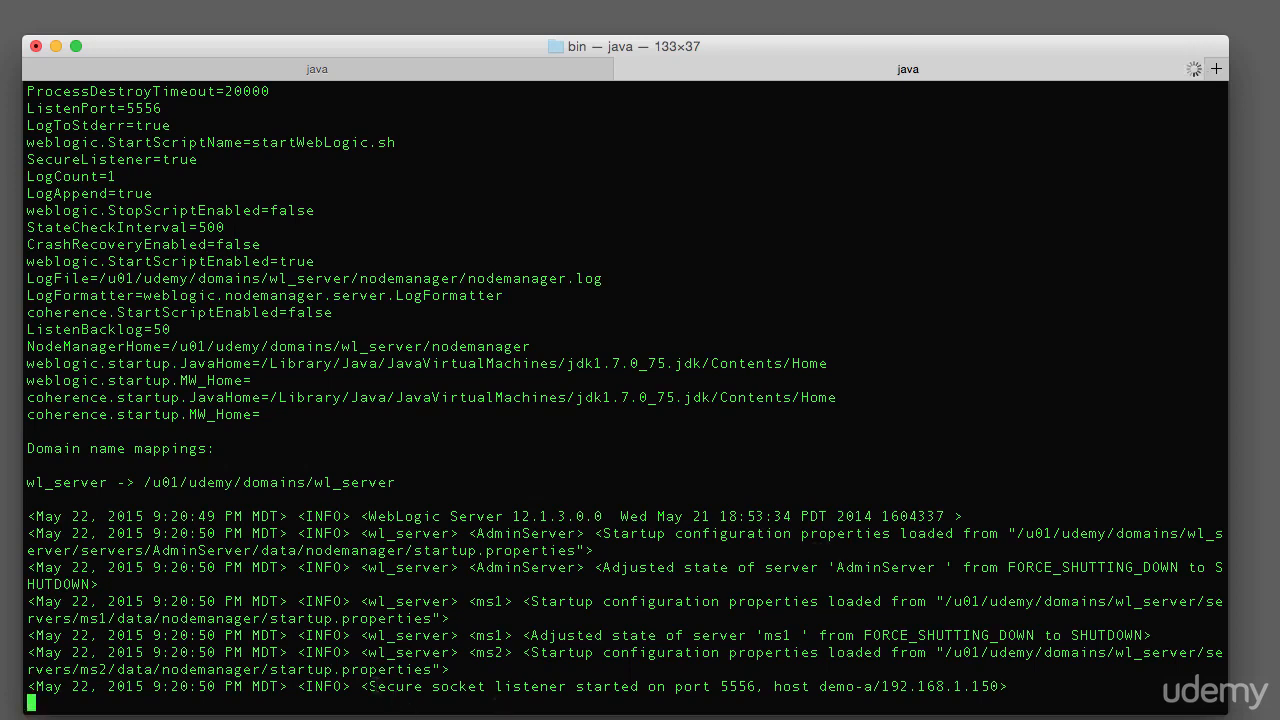
drag(370, 686, 874, 686)
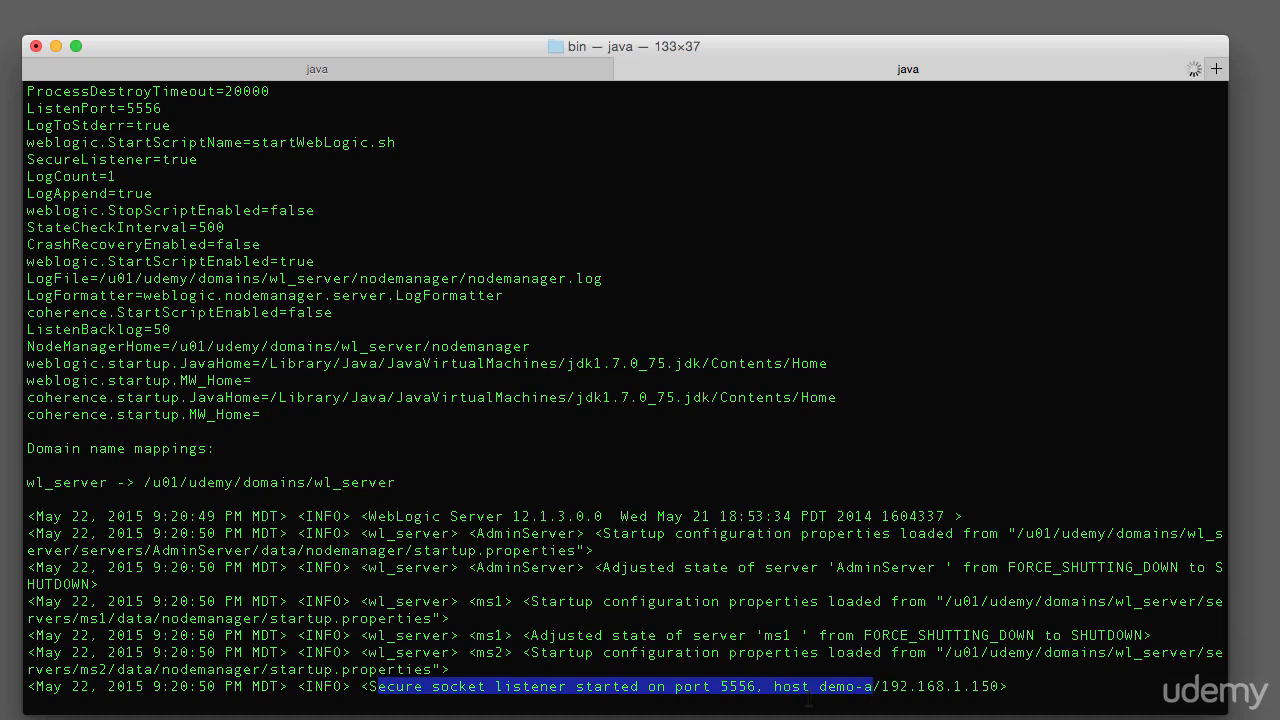
click(966, 673)
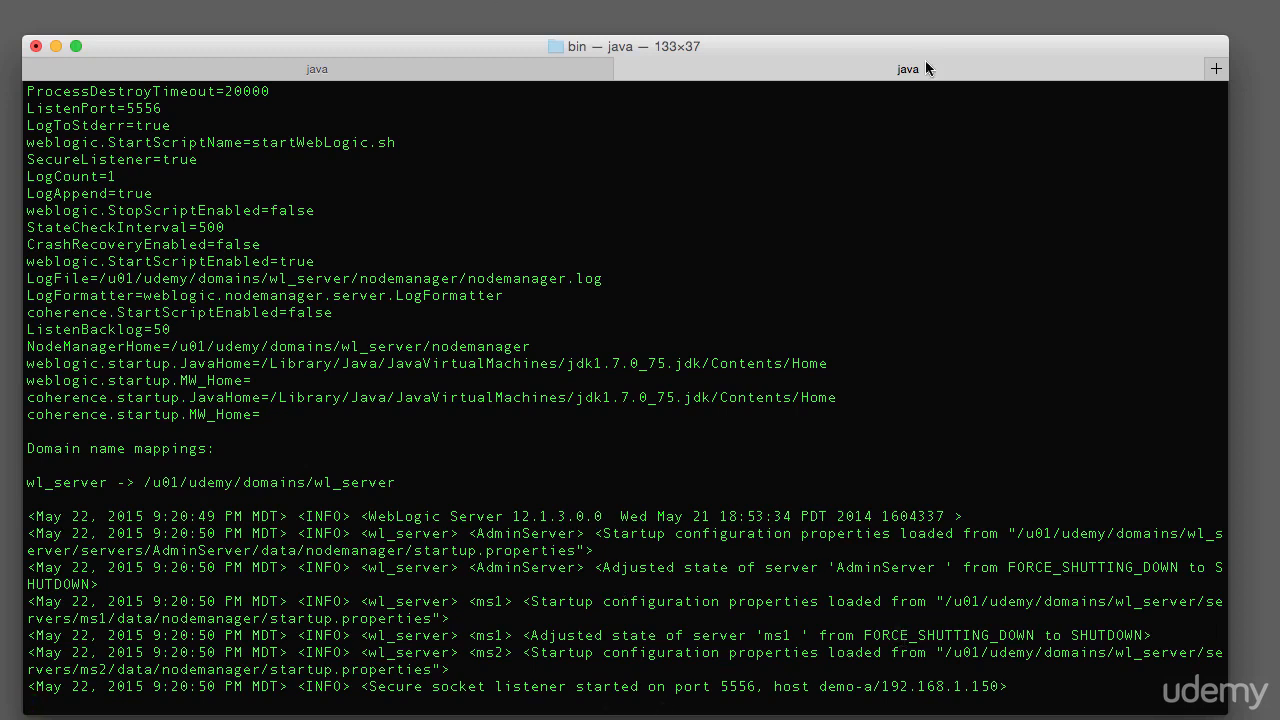
click(1216, 68)
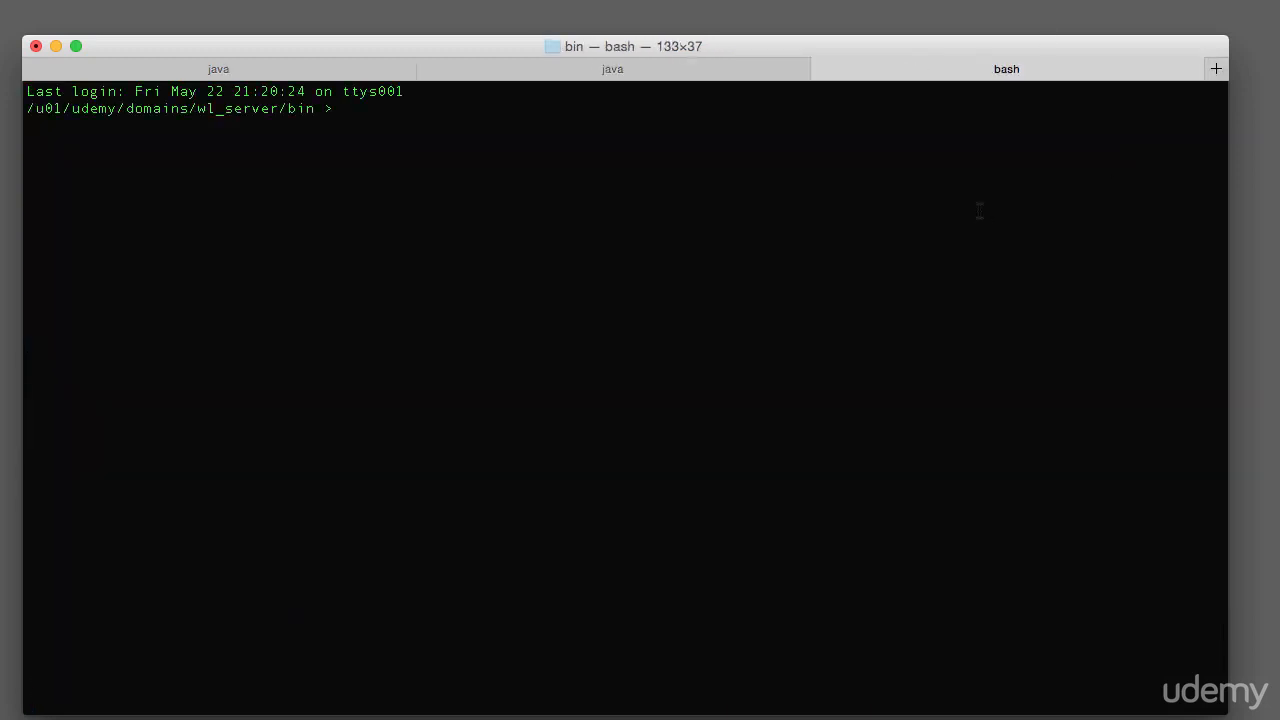
Run ./startWebLogic.sh to bring up the wl_server AdminServer
text(./startW)
key(Tab)
key(Return)
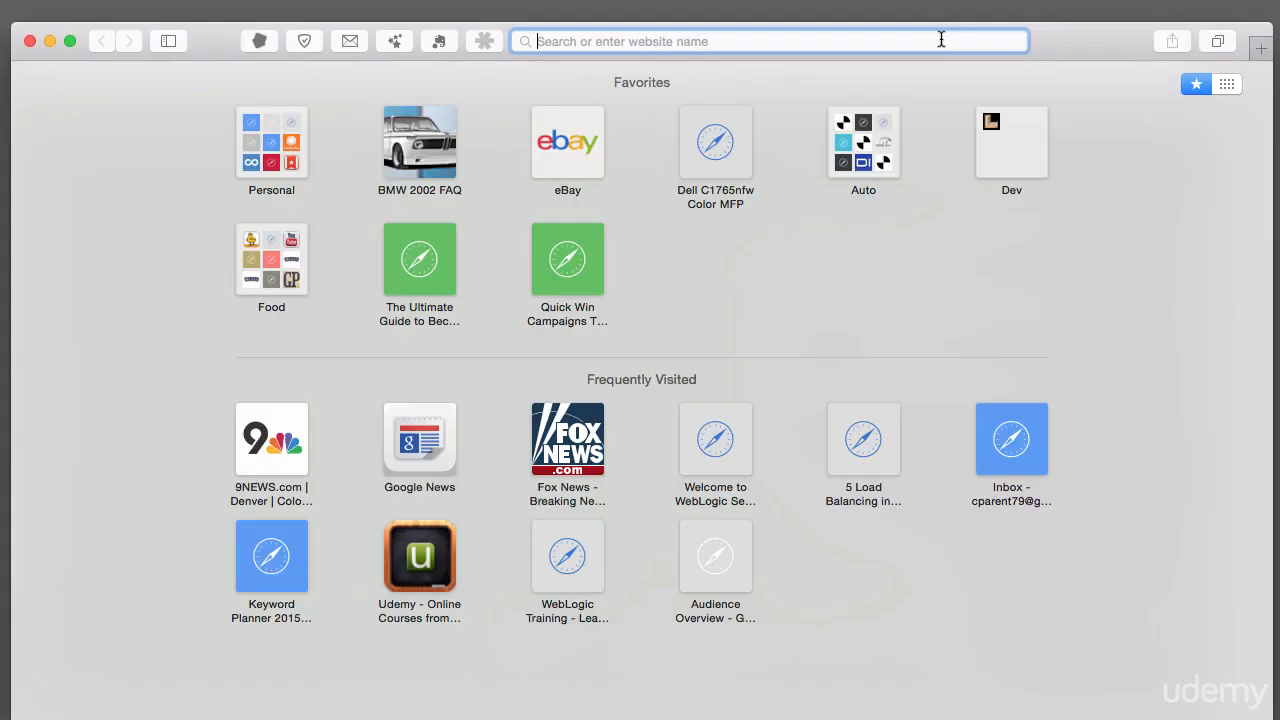
text(h)
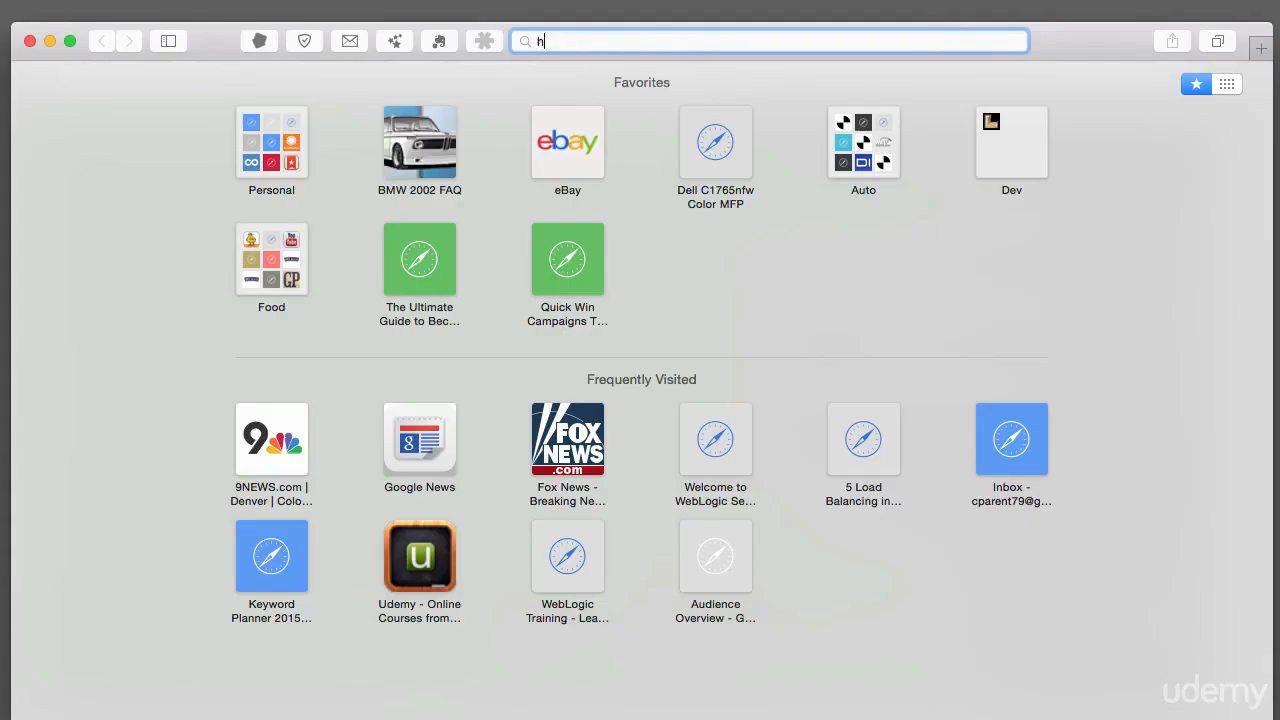
text(ttps://demo-a:)
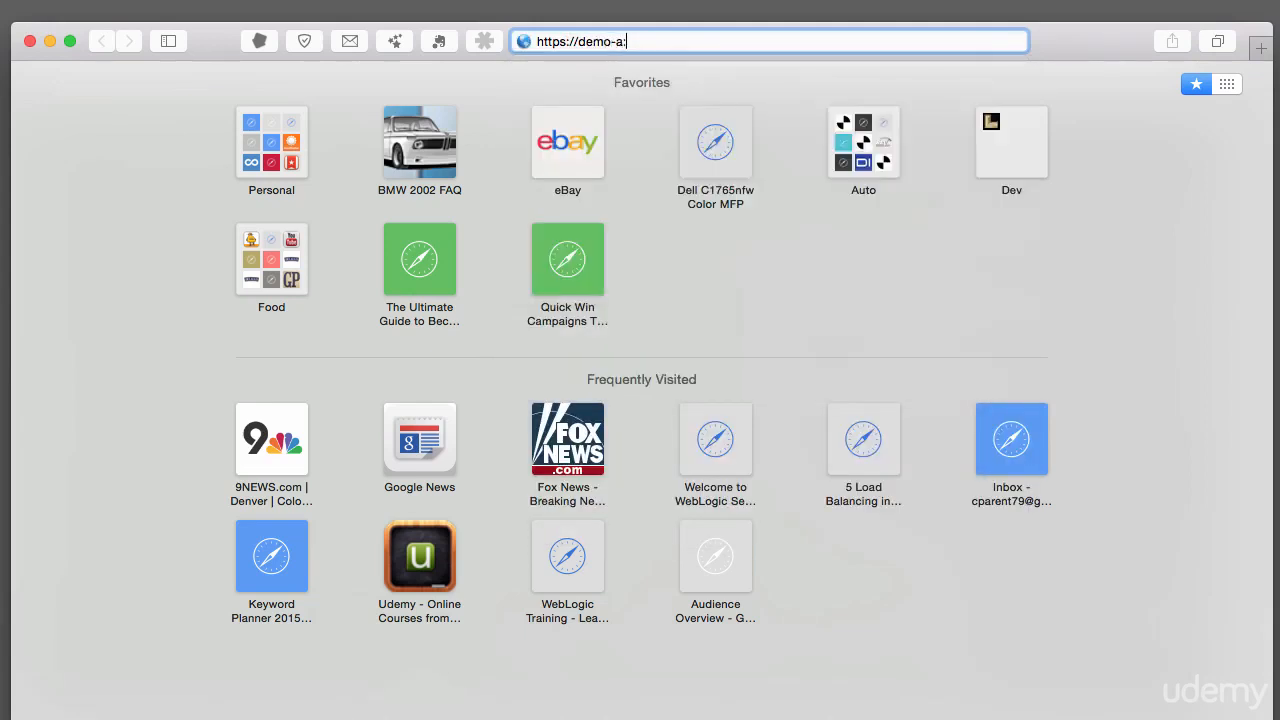
text(9001/console)
key(Return)
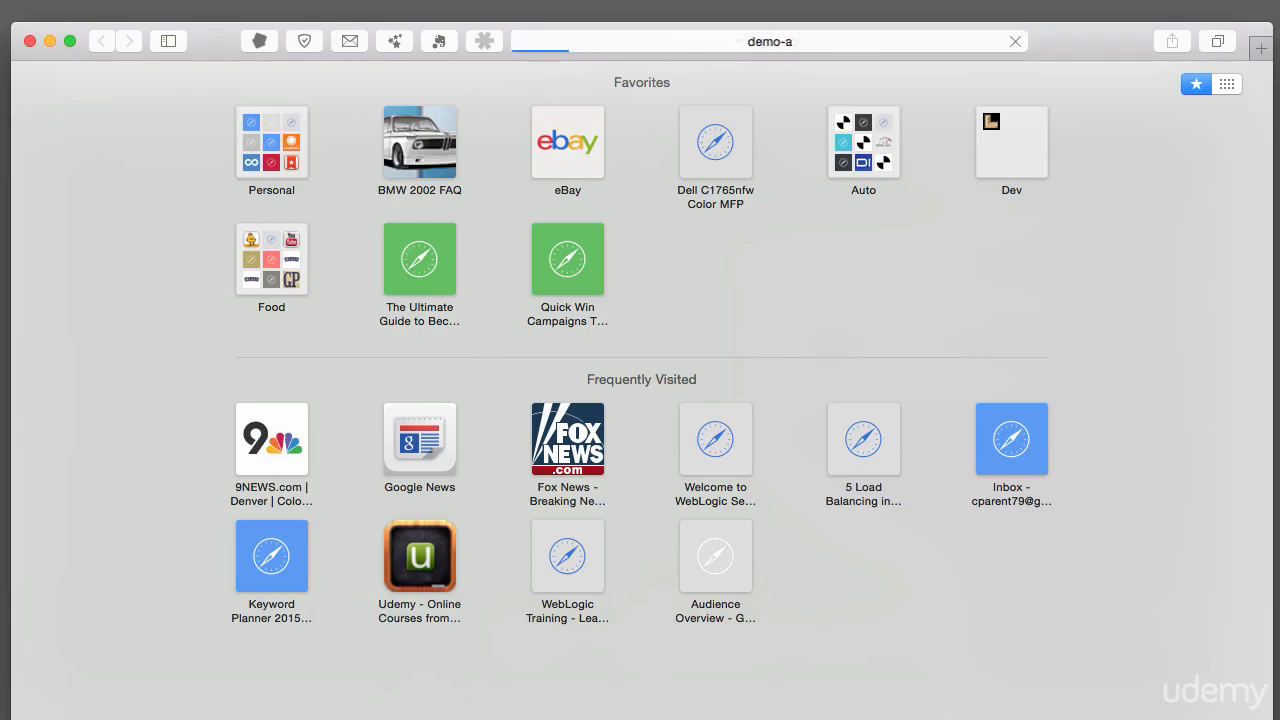
click(852, 202)
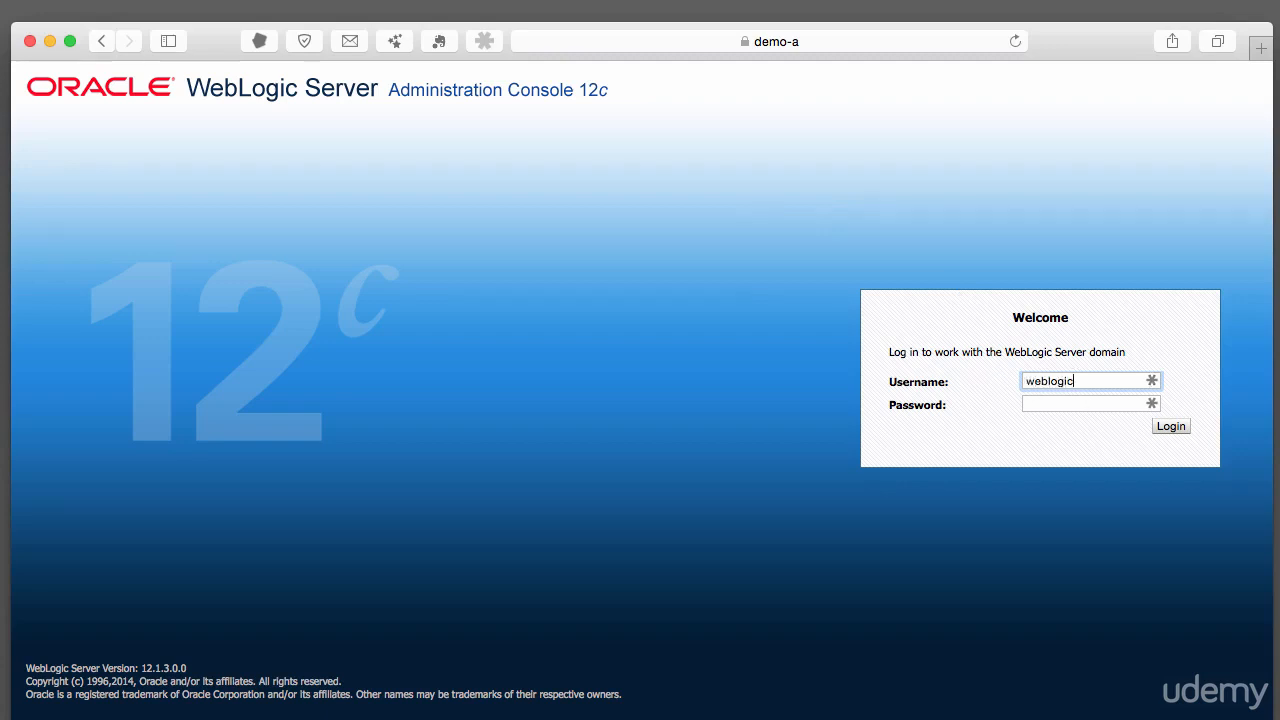
key(Tab)
text(••••)
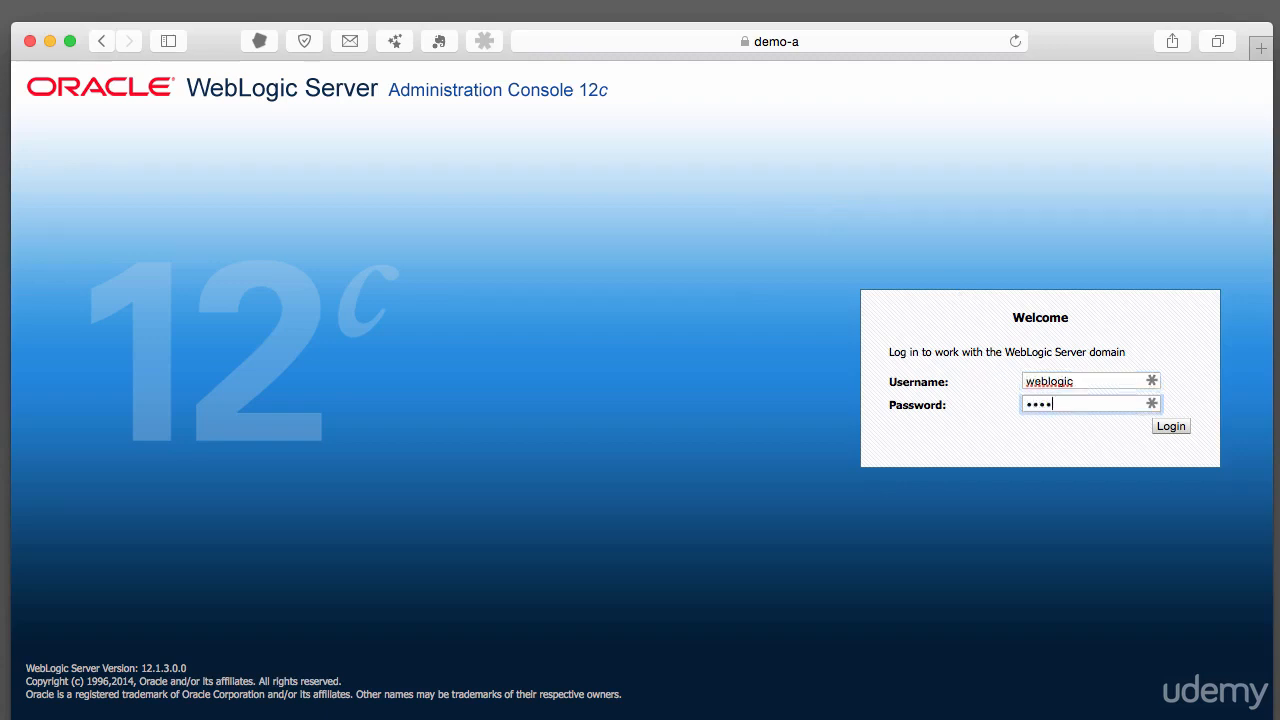
text(•••••••)
key(Return)
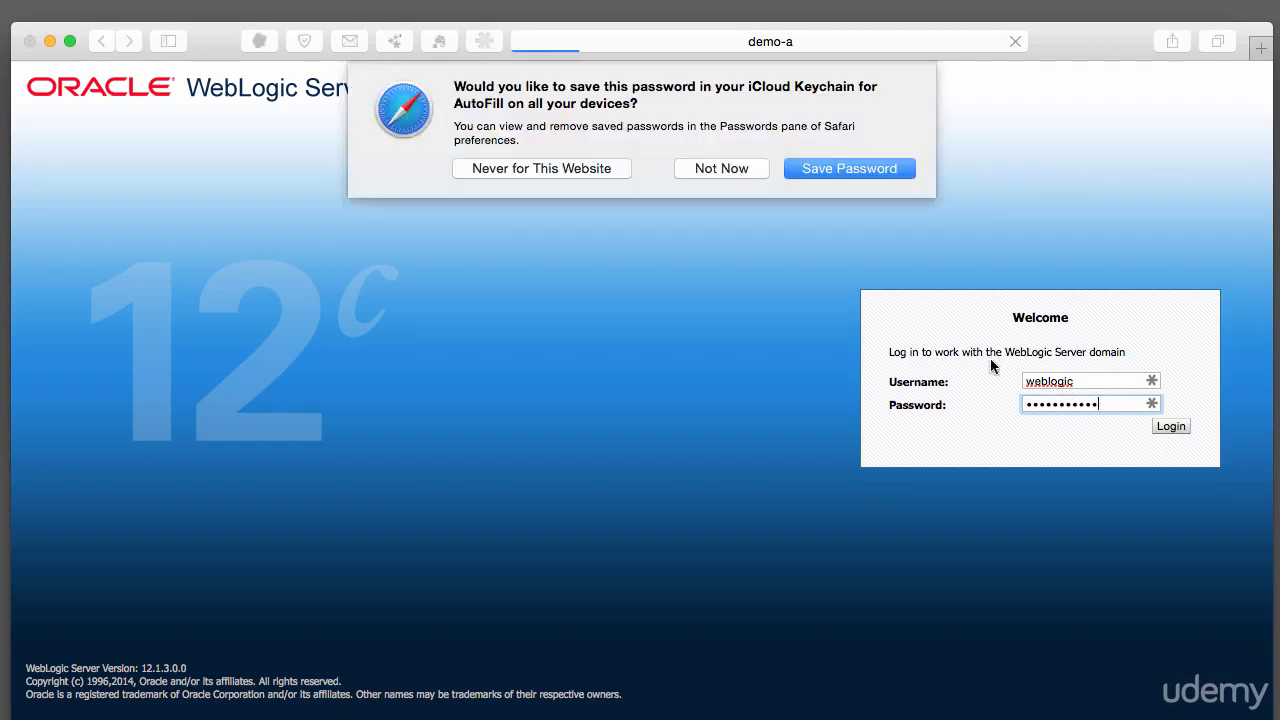
click(863, 170)
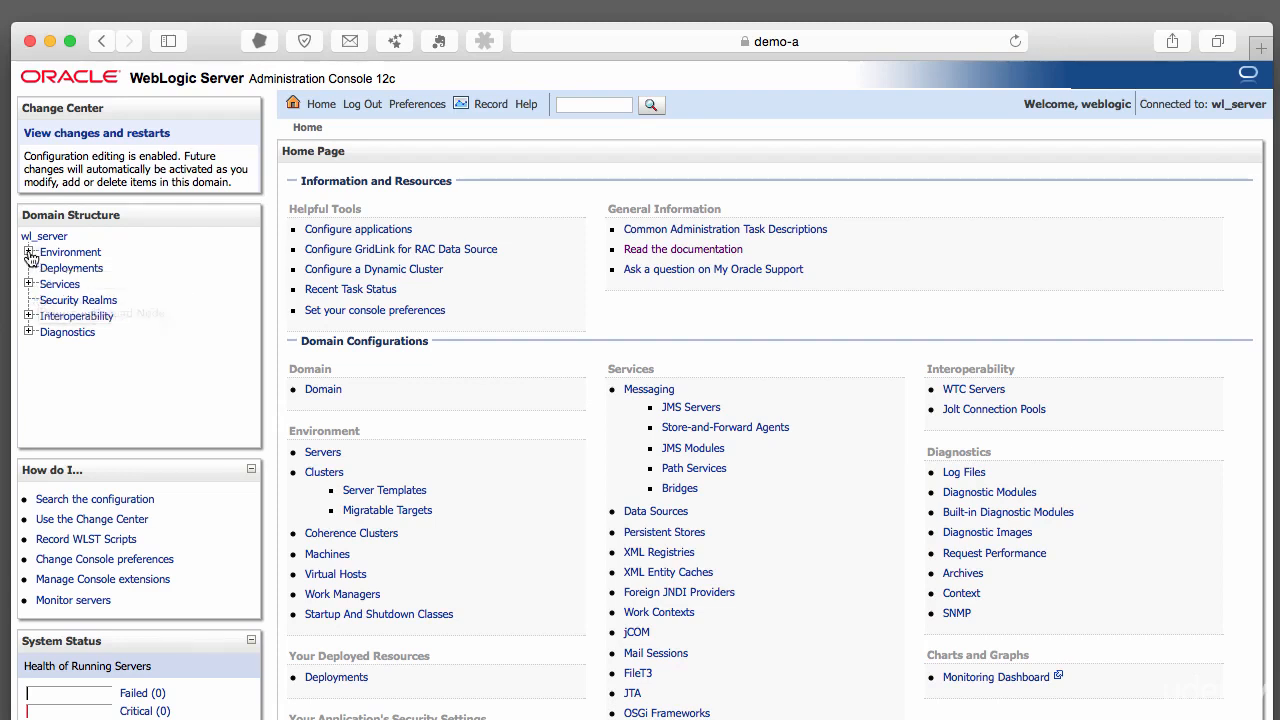
Go to Environment > Machines > machineB and show its Node Manager settings
click(29, 253)
click(72, 317)
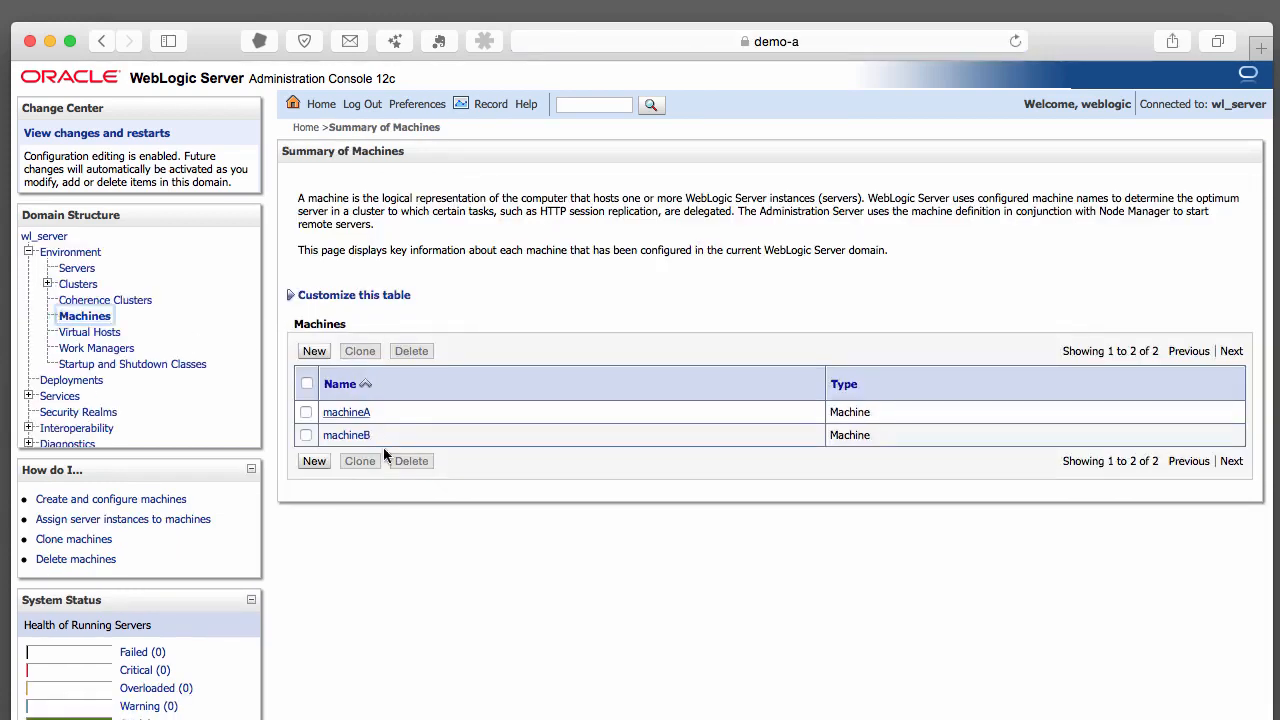
click(362, 435)
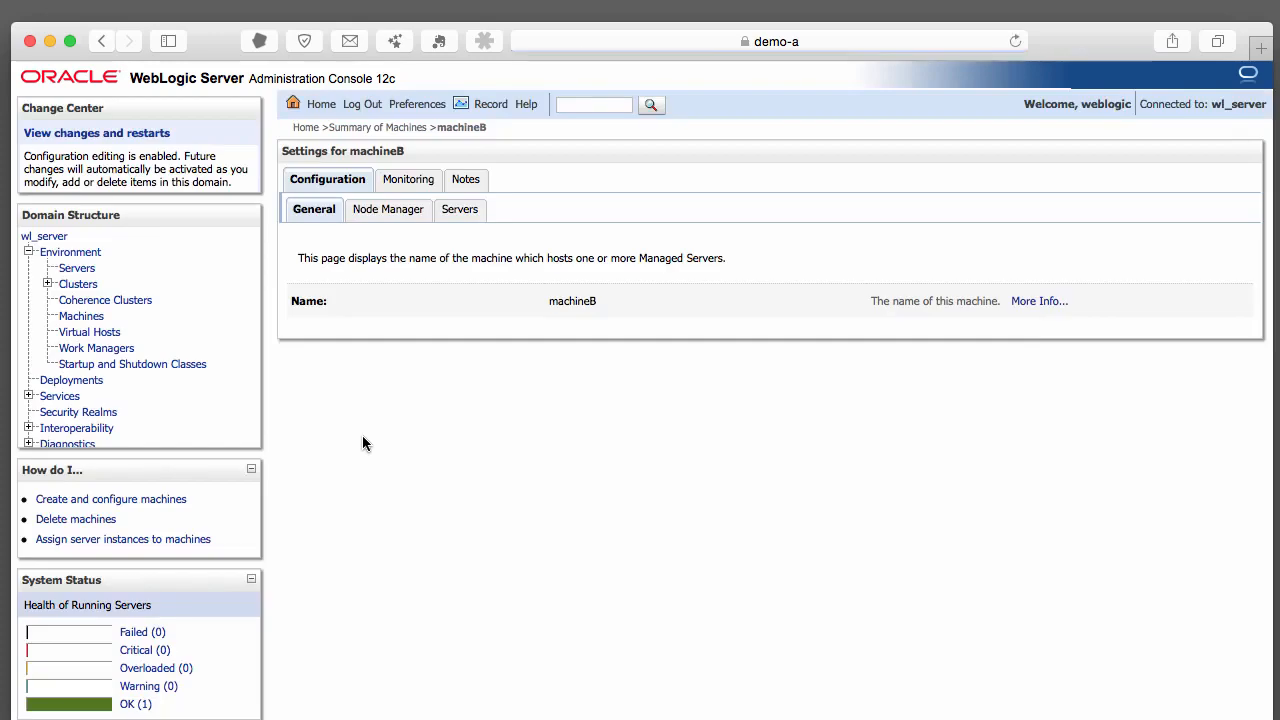
click(389, 212)
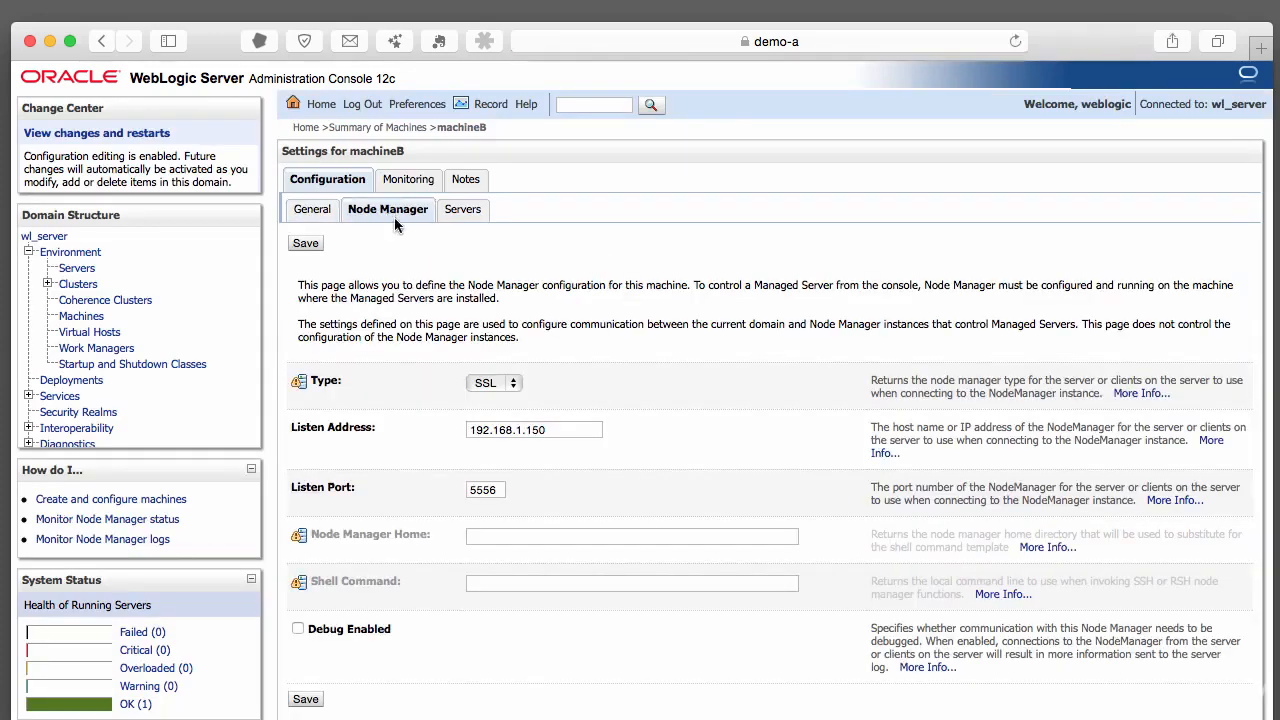
Set machineB's Node Manager listen address to demo-b and listen port to 5557, then save
drag(568, 430, 405, 430)
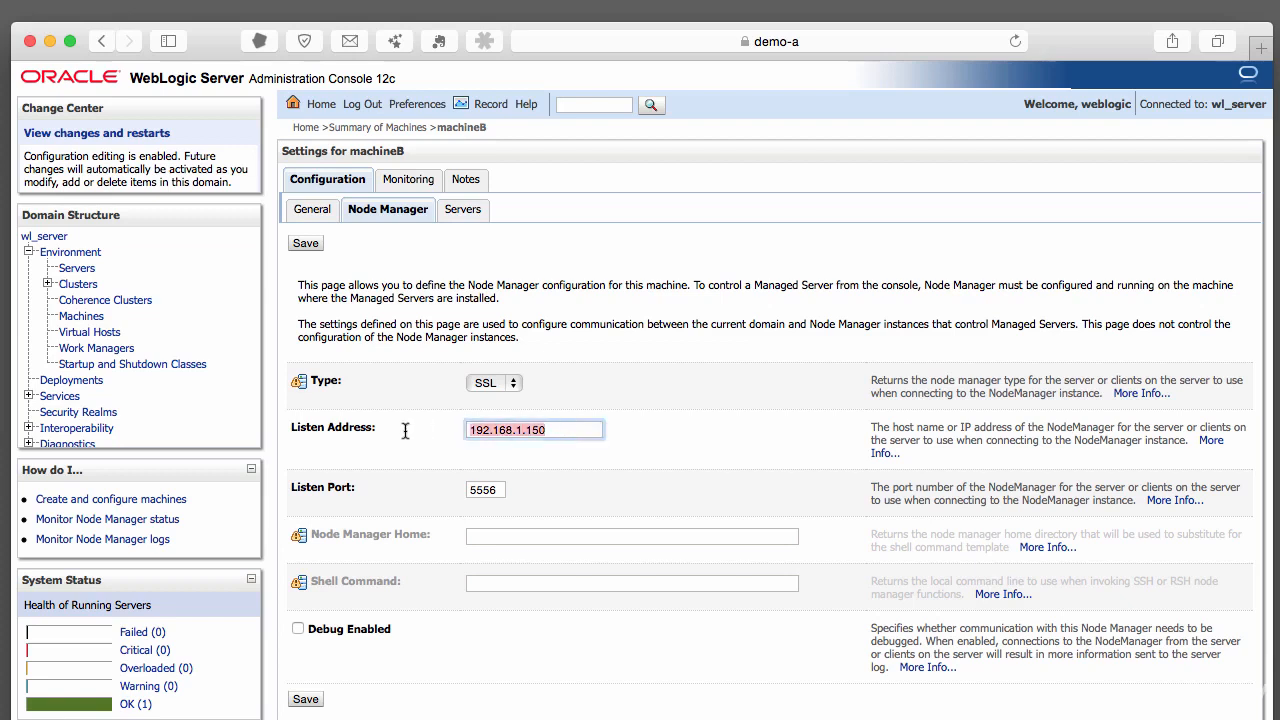
text(demo-b)
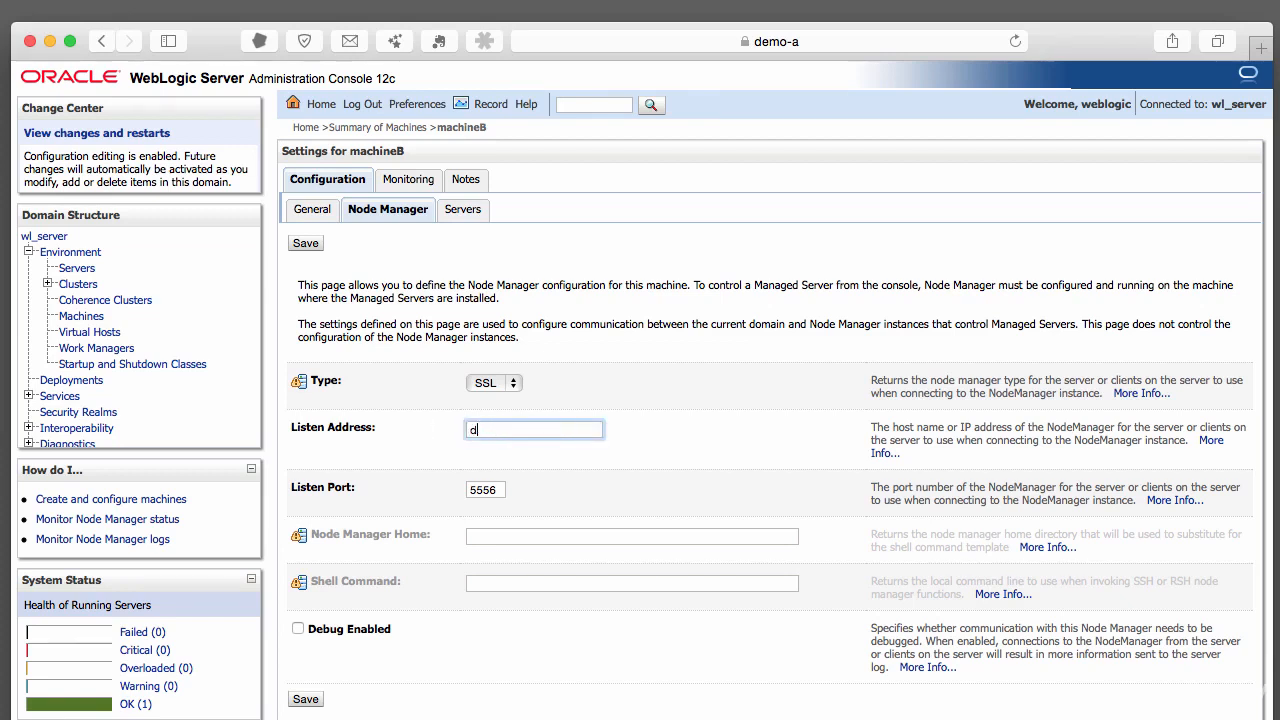
click(501, 490)
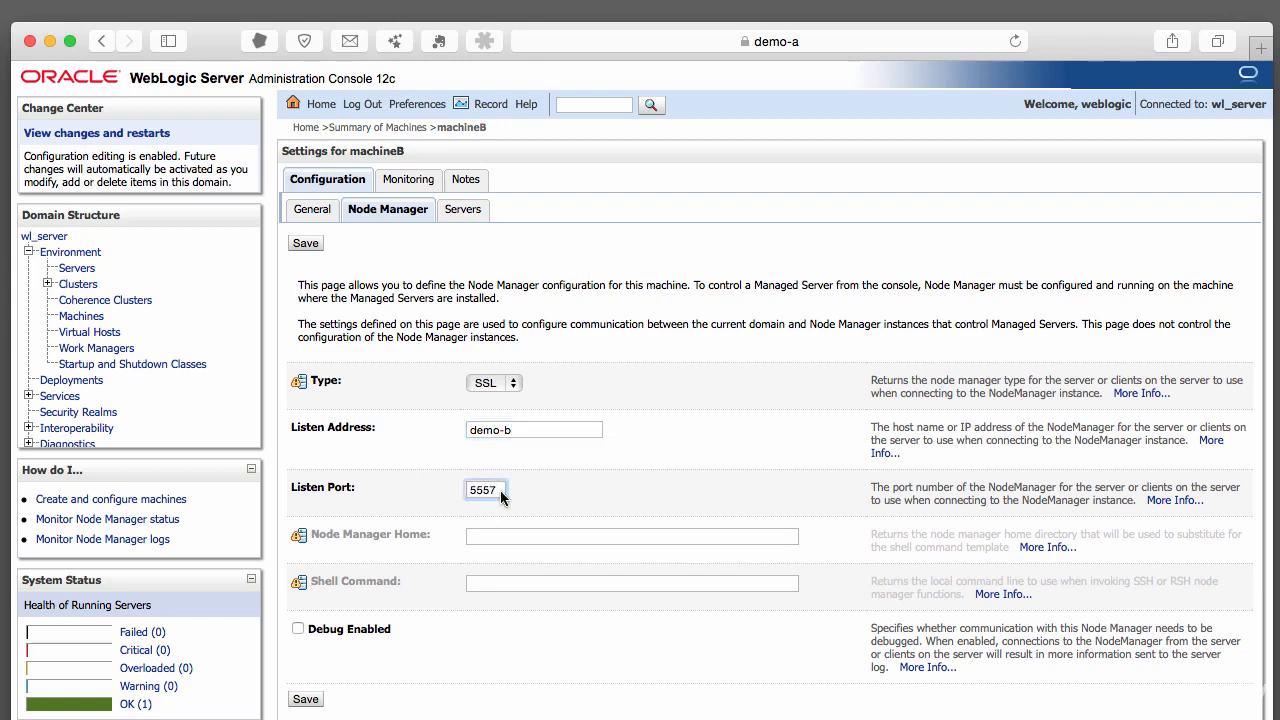
scroll(645, 477, down, 2)
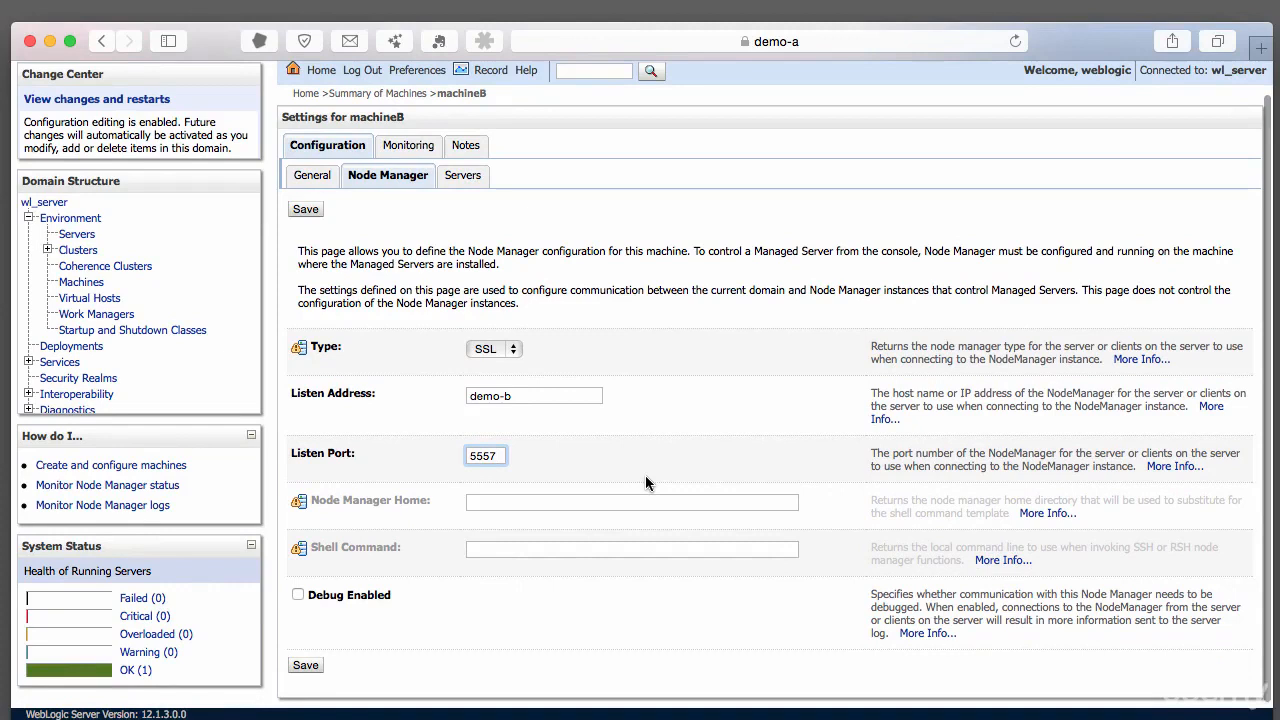
scroll(595, 465, up, 2)
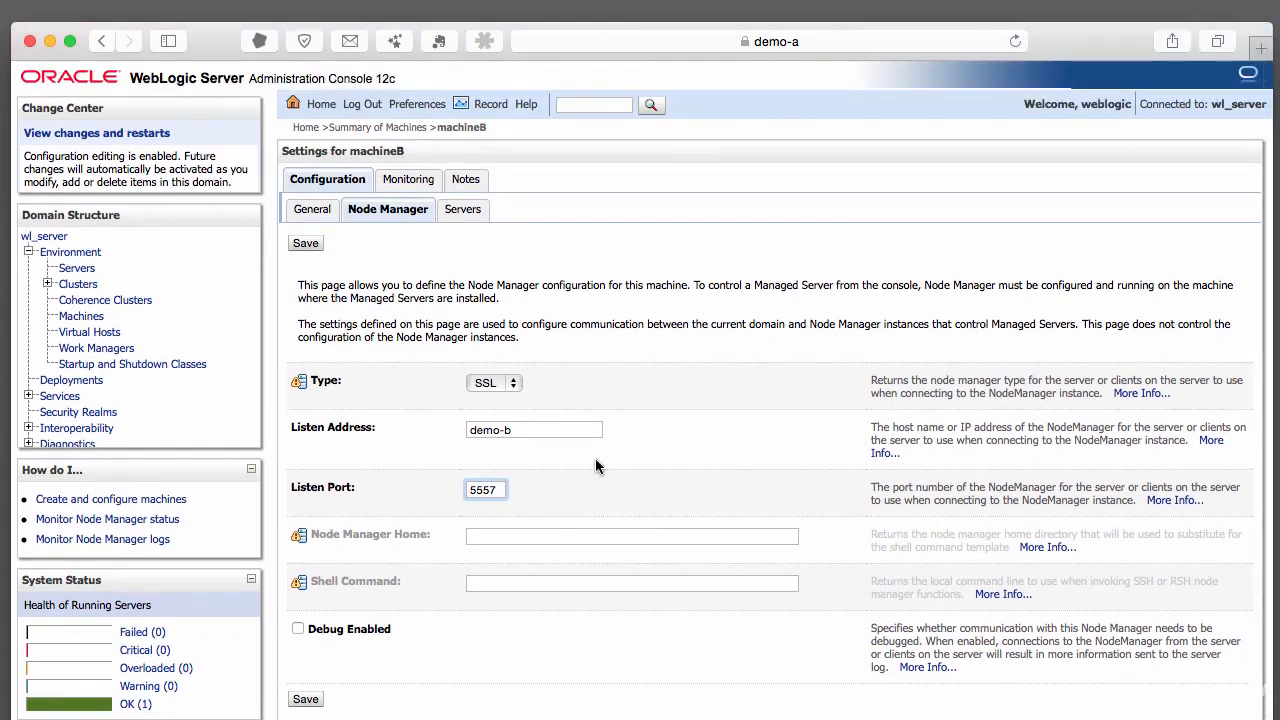
scroll(595, 465, down, 3)
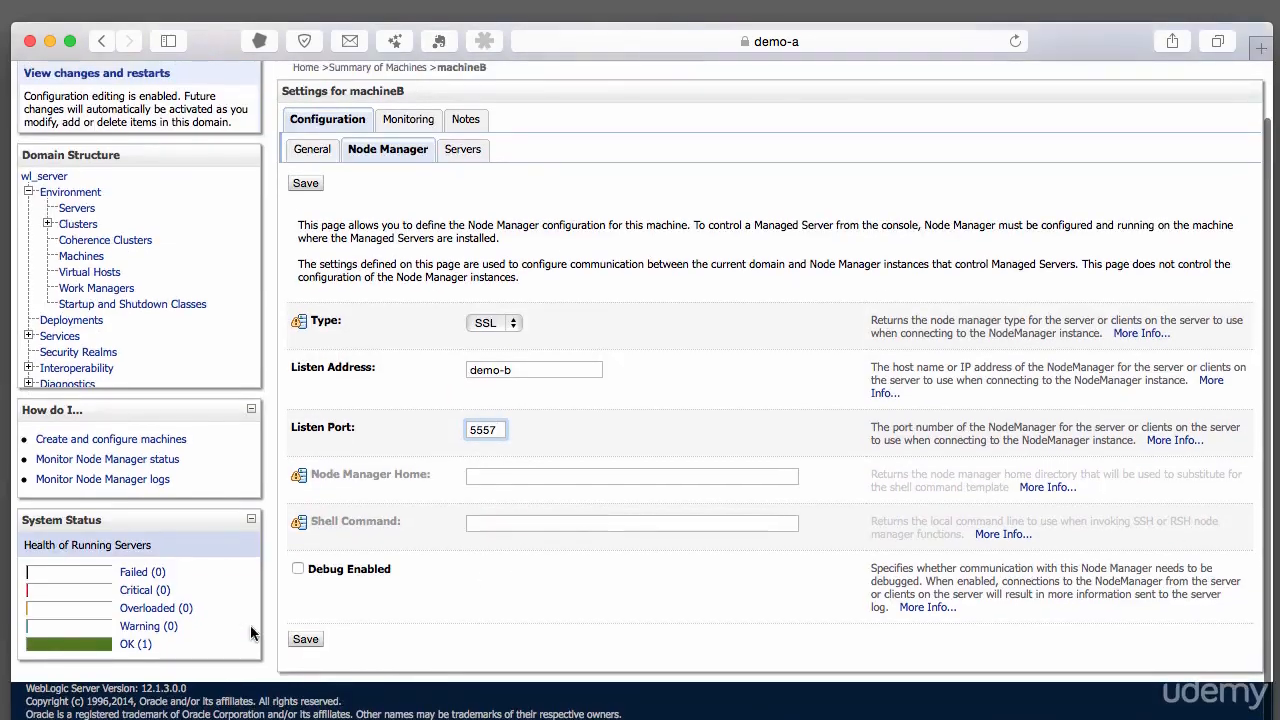
click(306, 640)
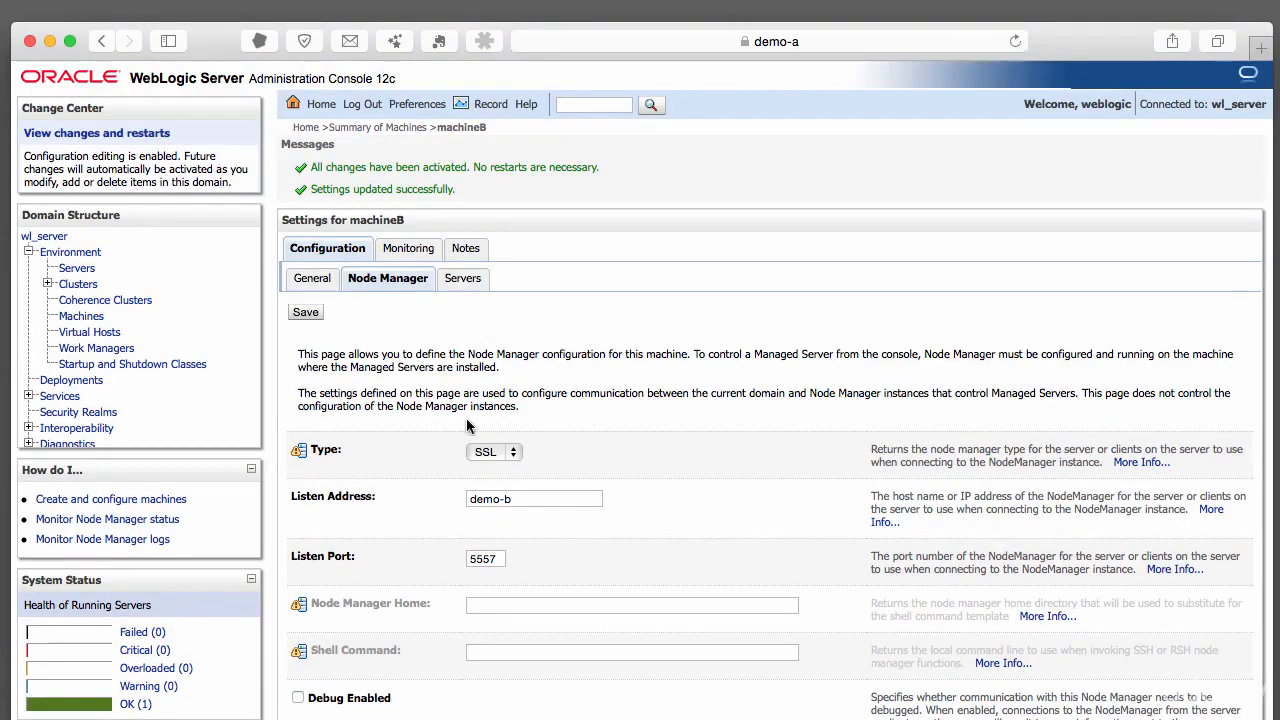
Add the existing server ms3 to machineB from its Servers sub-tab
click(463, 280)
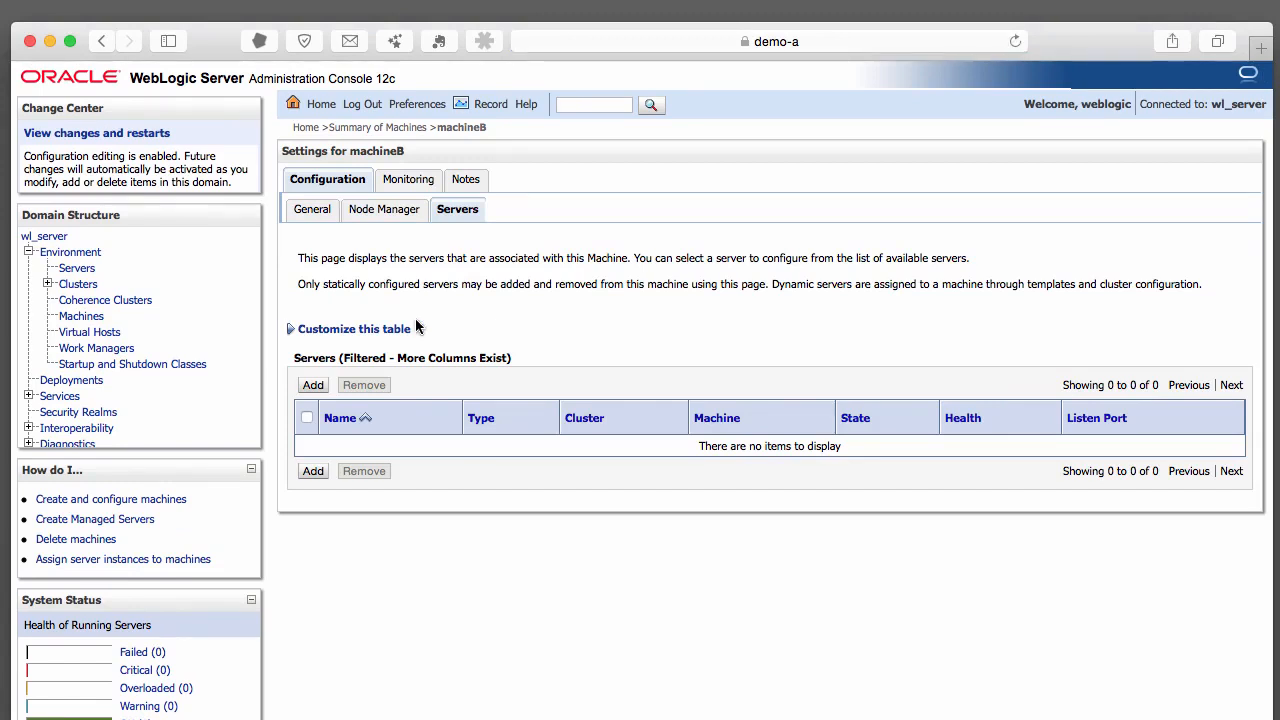
scroll(445, 500, down, 1)
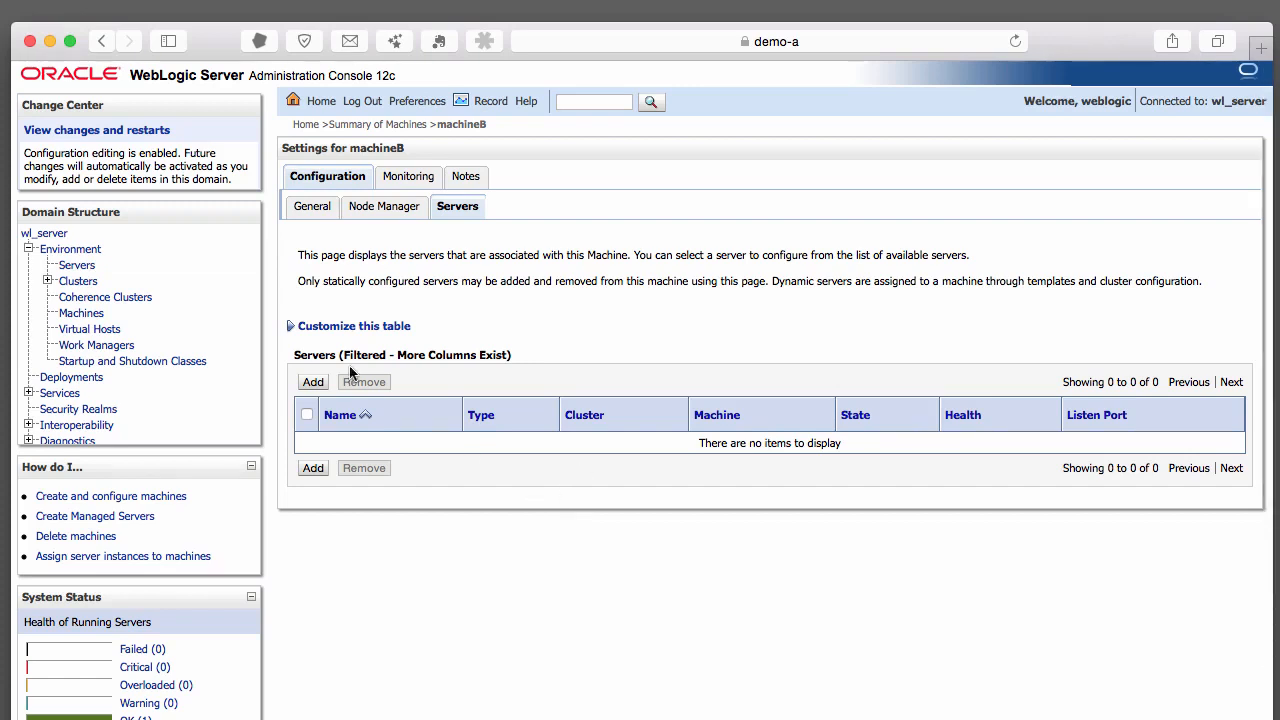
click(313, 382)
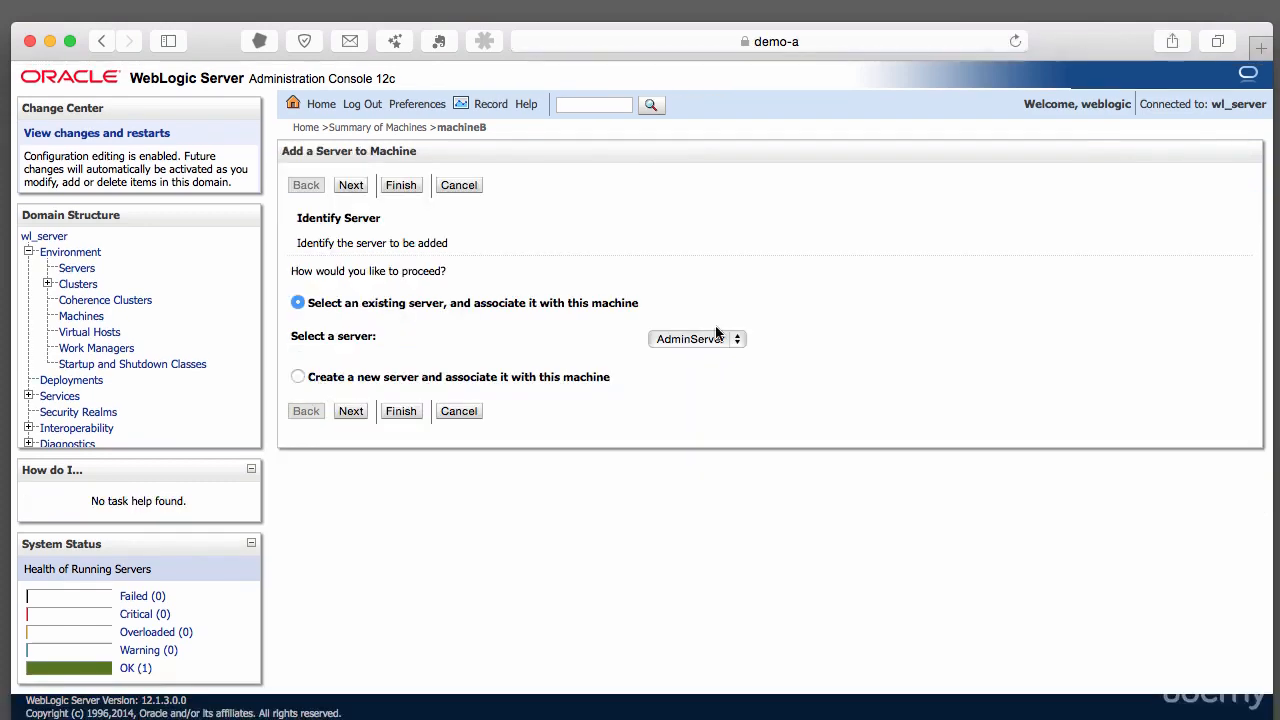
click(721, 341)
click(715, 390)
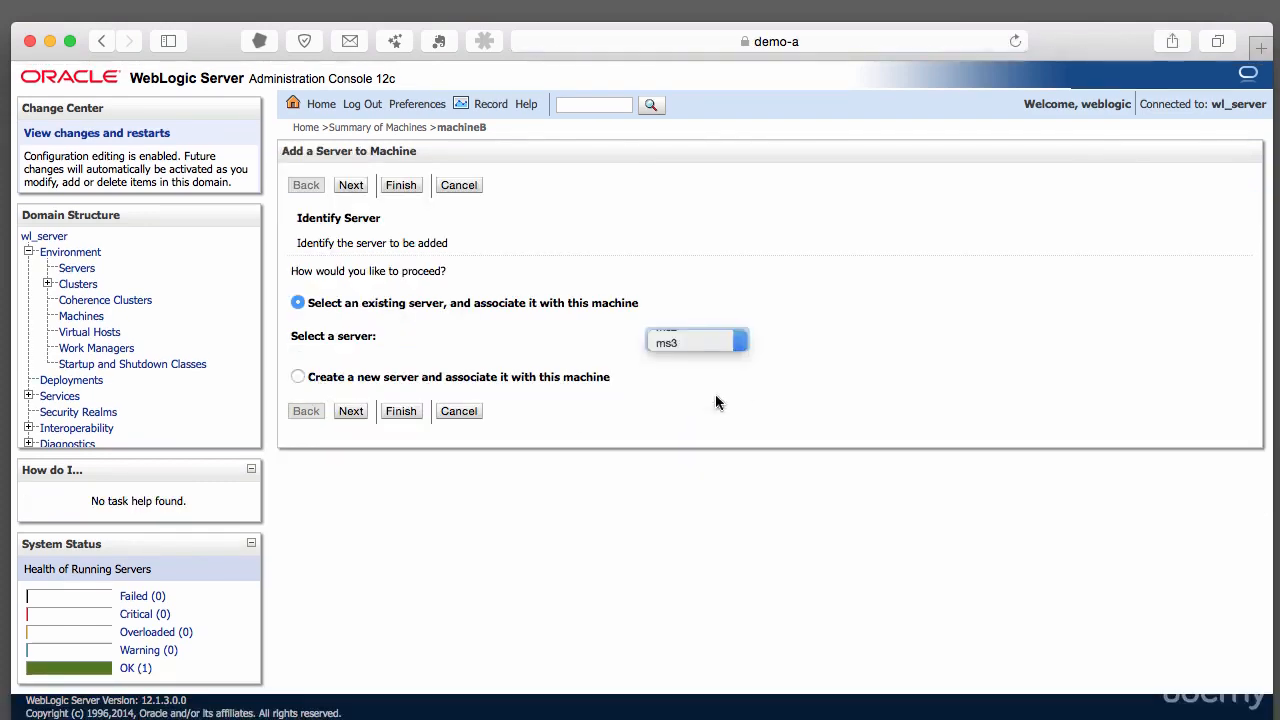
click(352, 418)
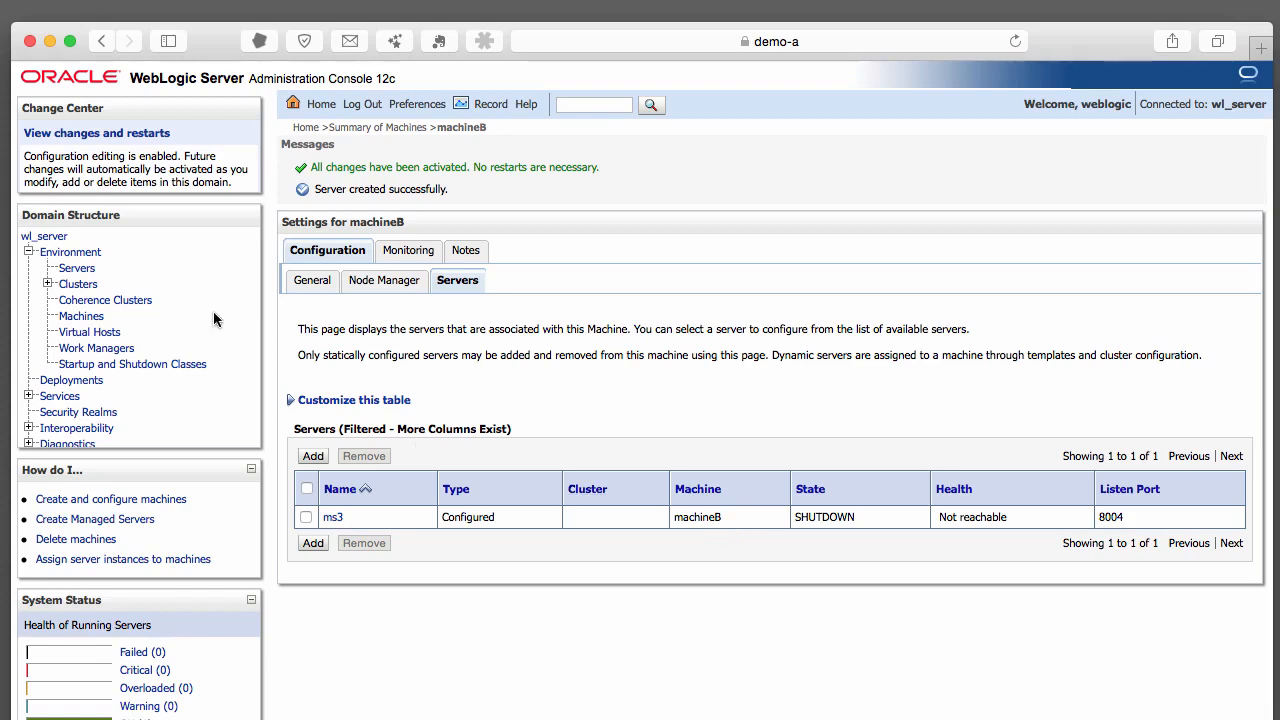
Change machineA's Node Manager listen address to demo-a, save it, and view its servers
click(90, 318)
click(346, 415)
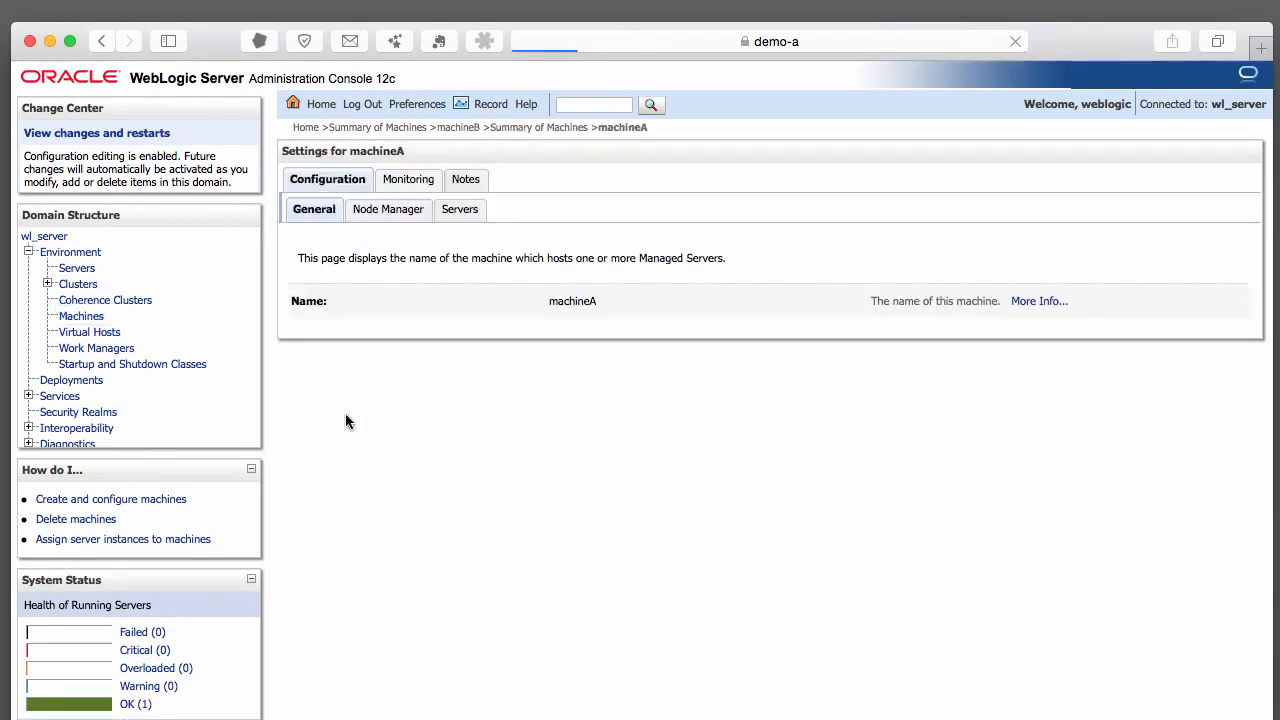
click(390, 212)
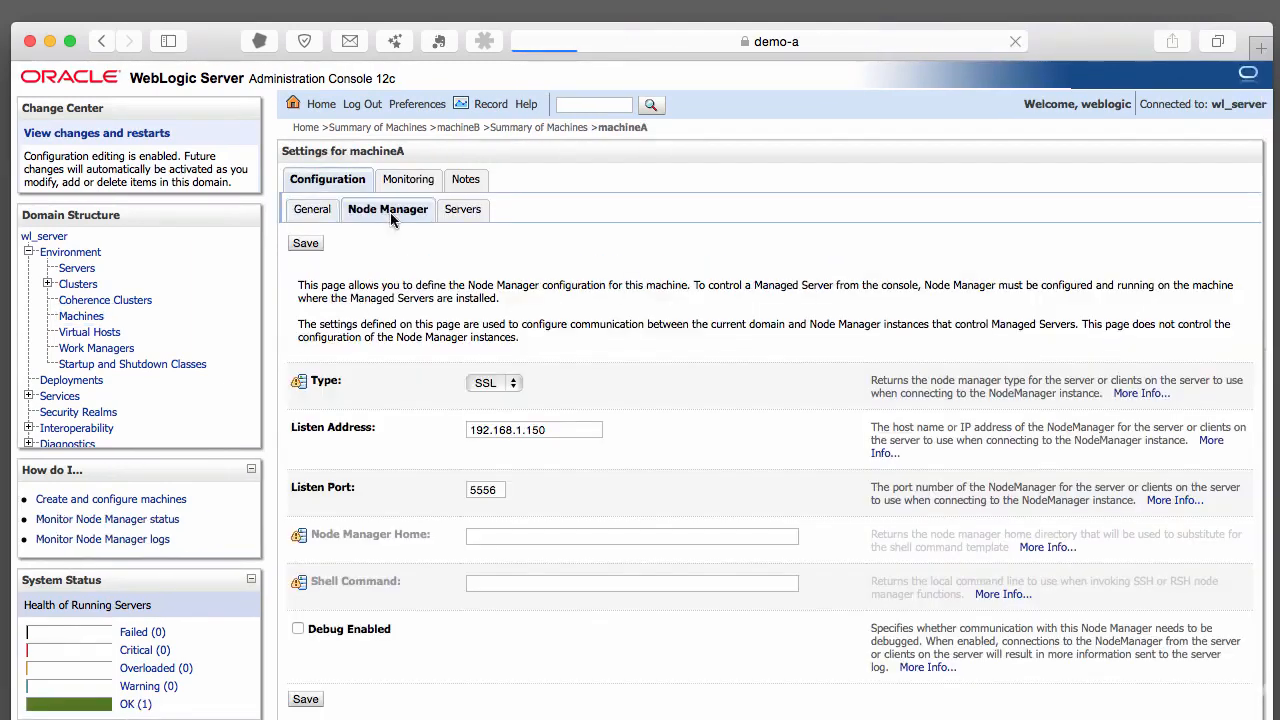
drag(556, 430, 355, 430)
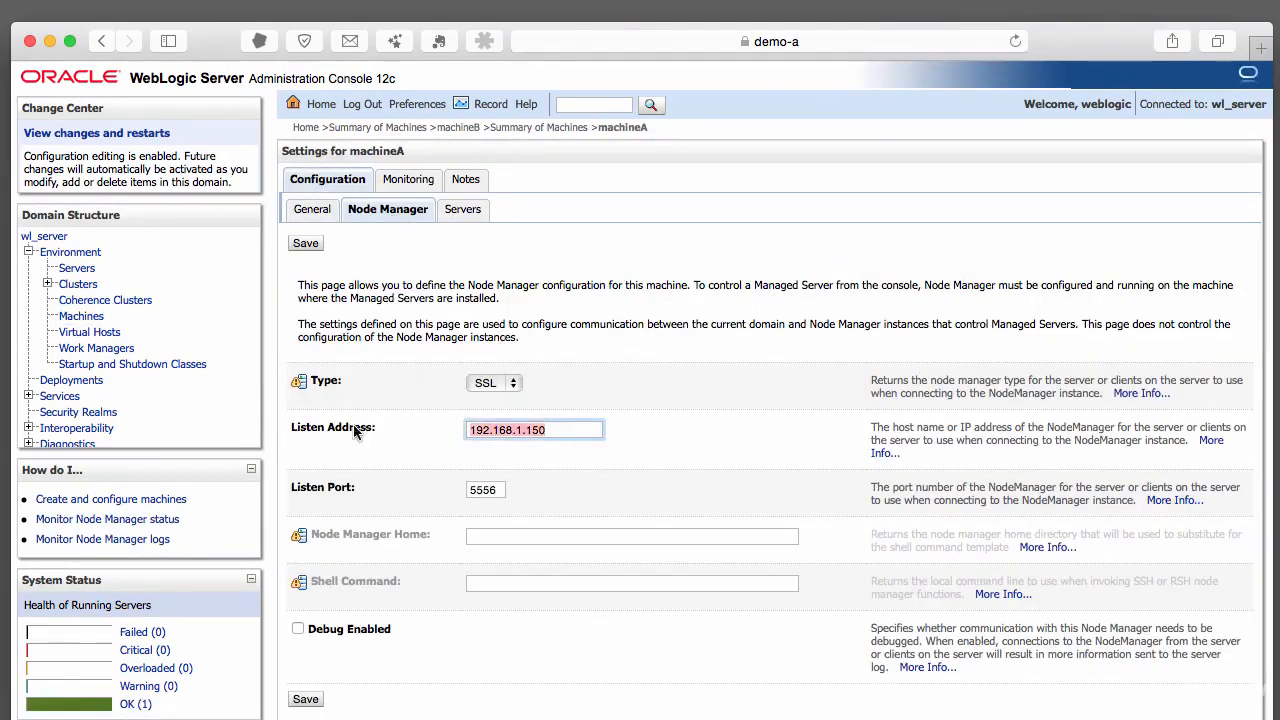
text(demo)
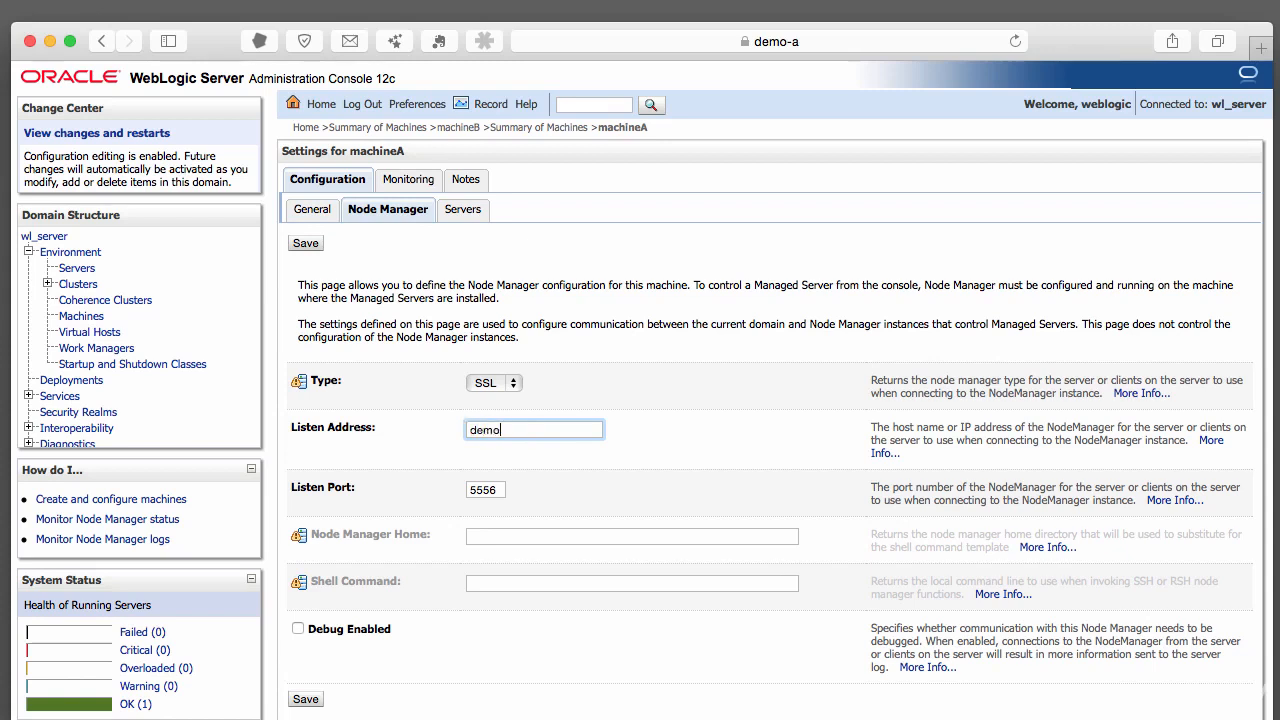
text(-b)
key(BackSpace)
text(a)
click(303, 245)
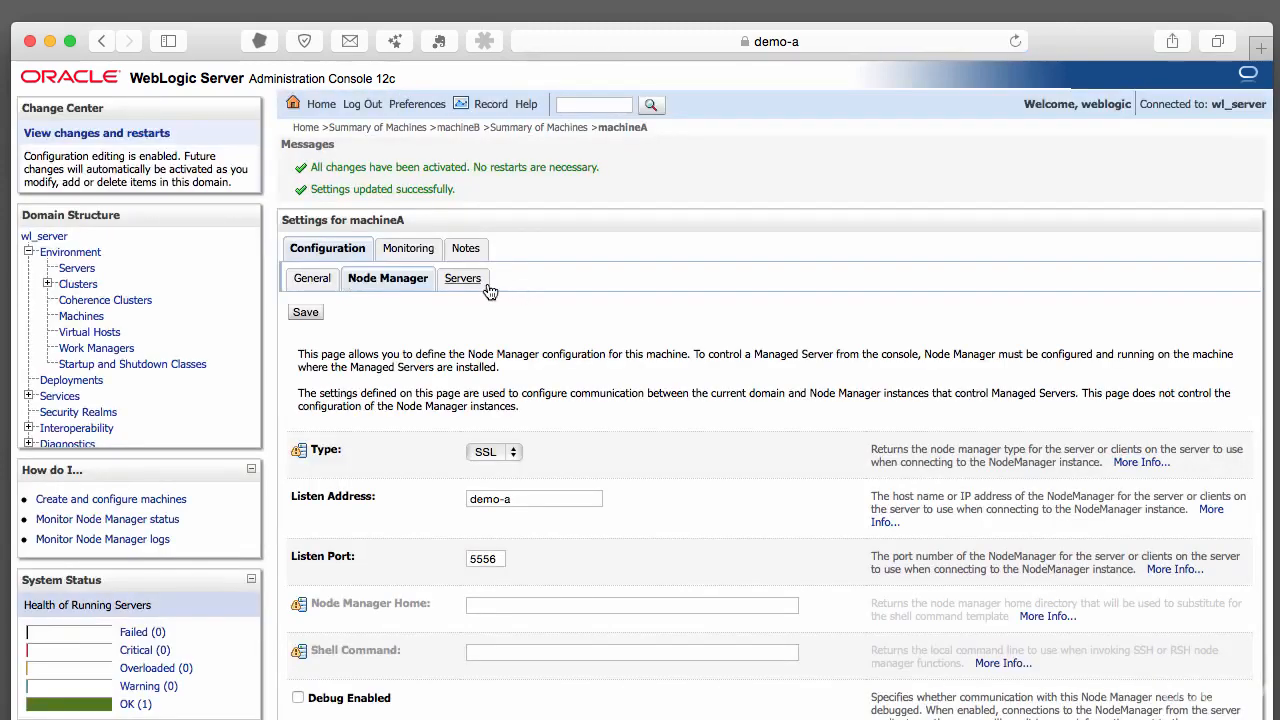
click(486, 282)
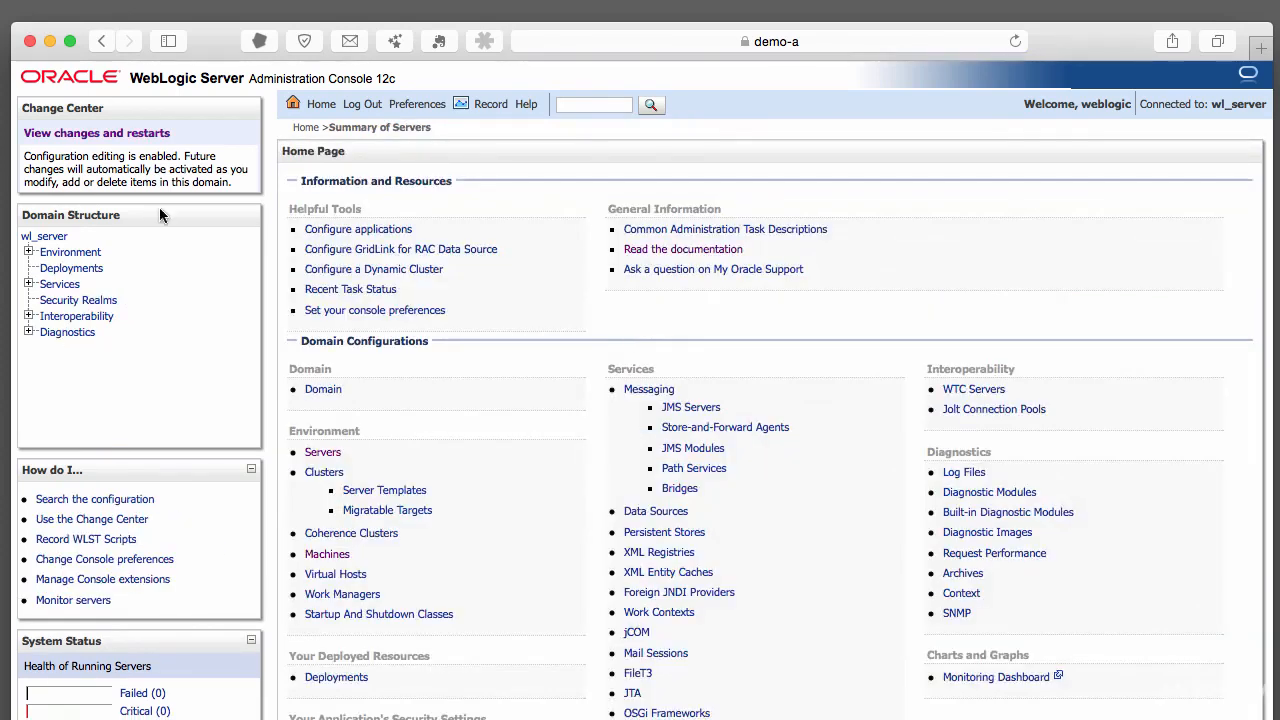
Select ms3 on the Servers Control tab and start it
click(28, 251)
click(84, 267)
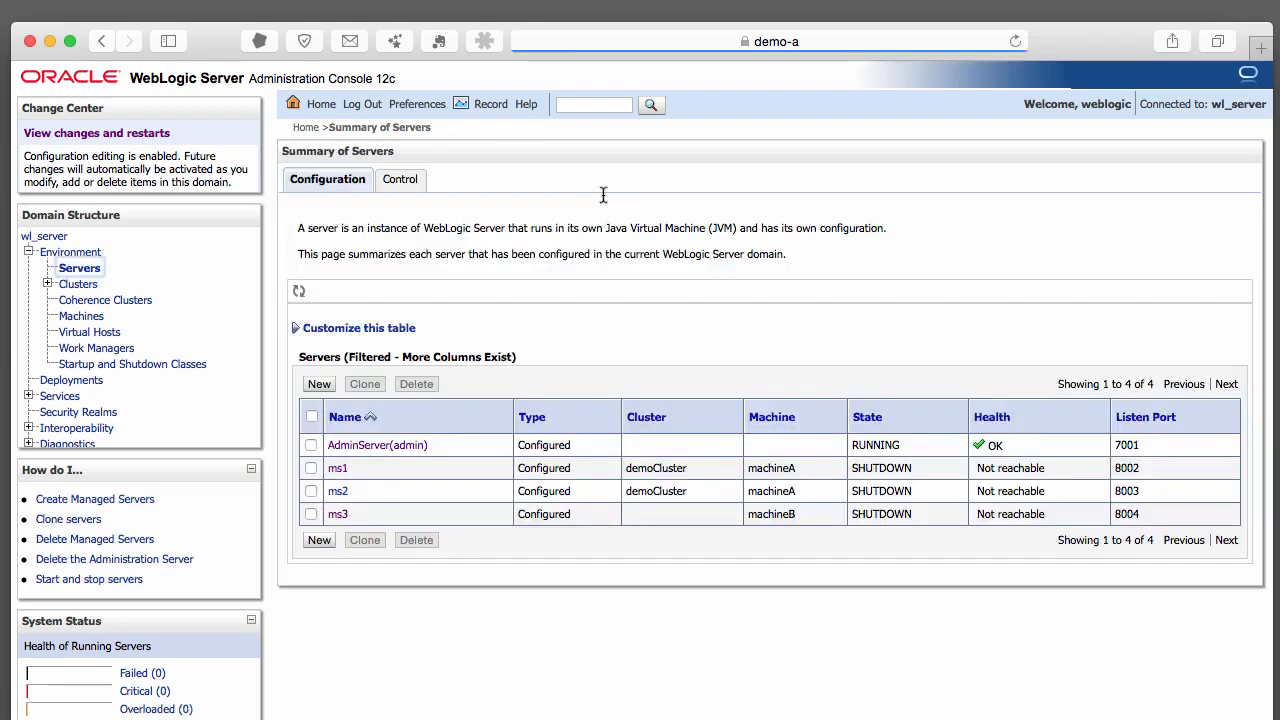
click(403, 180)
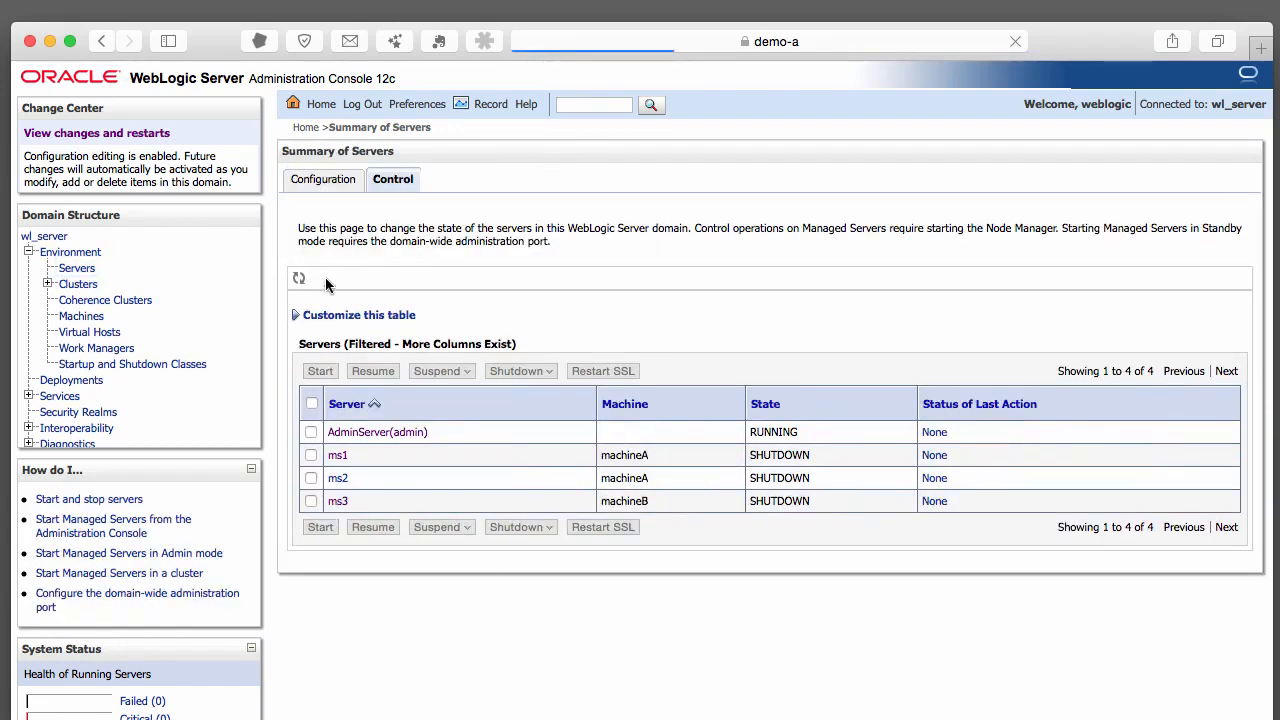
click(311, 501)
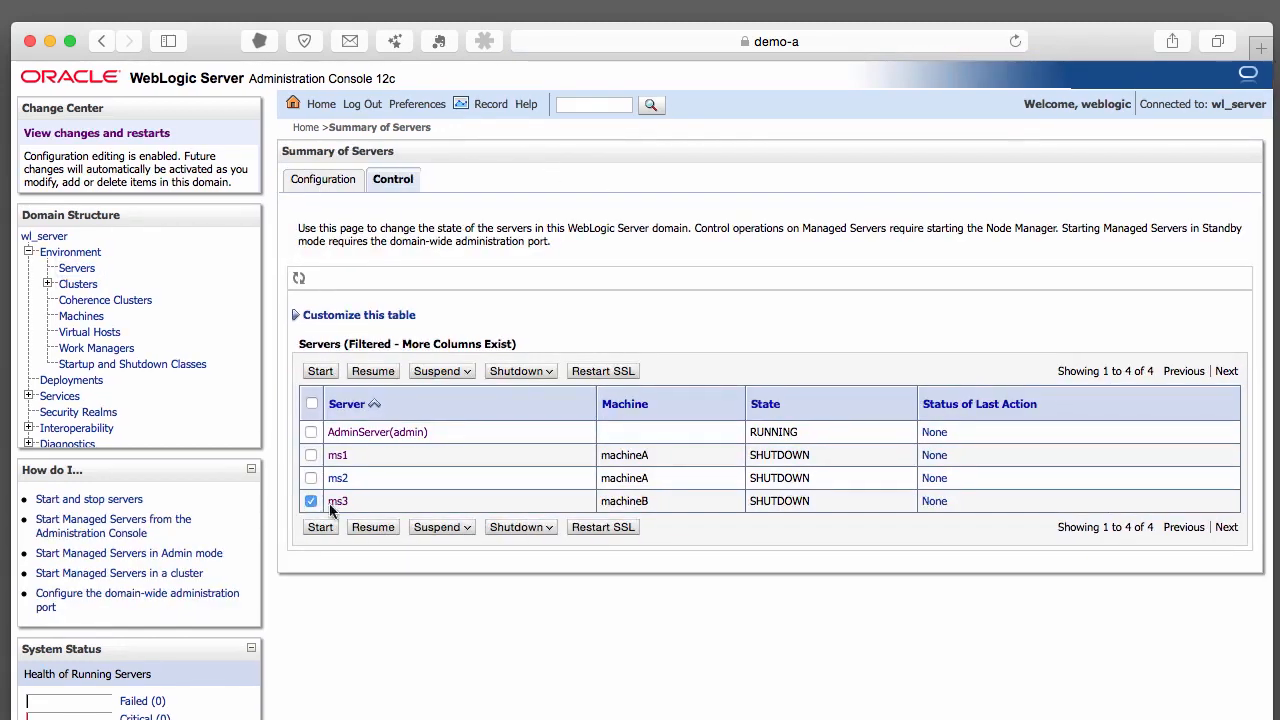
click(320, 529)
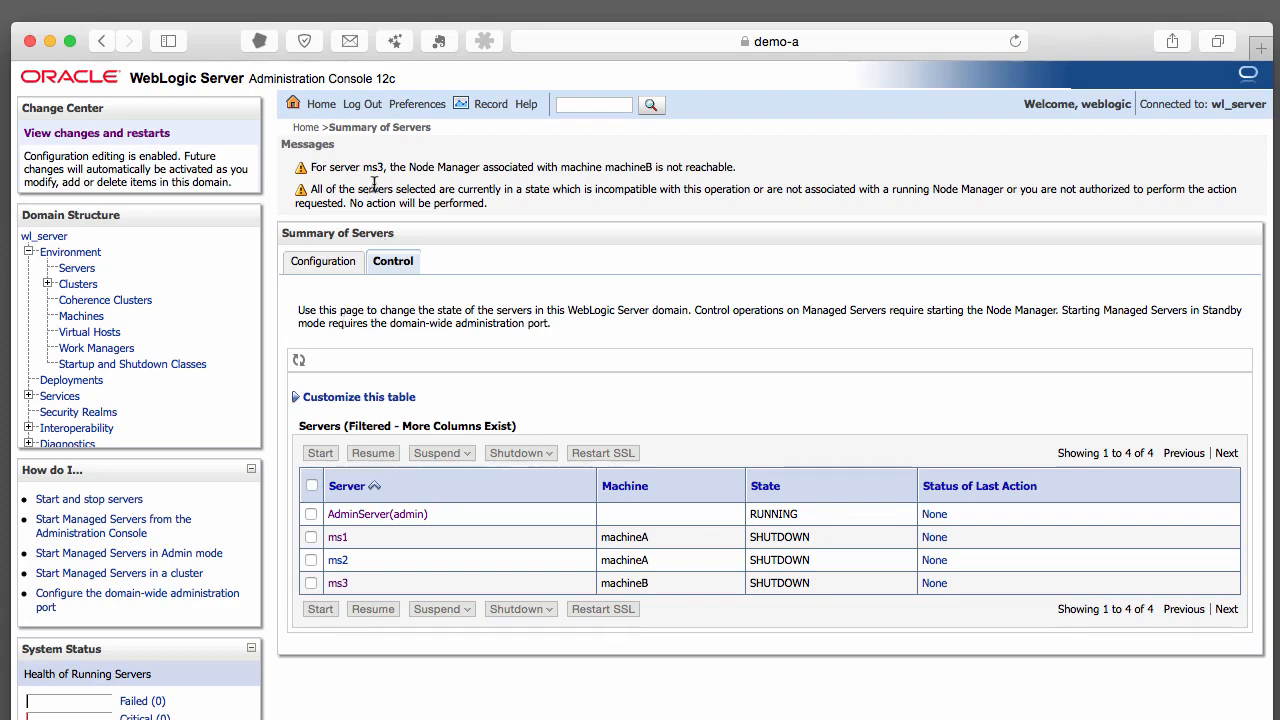
scroll(366, 195, down, 1)
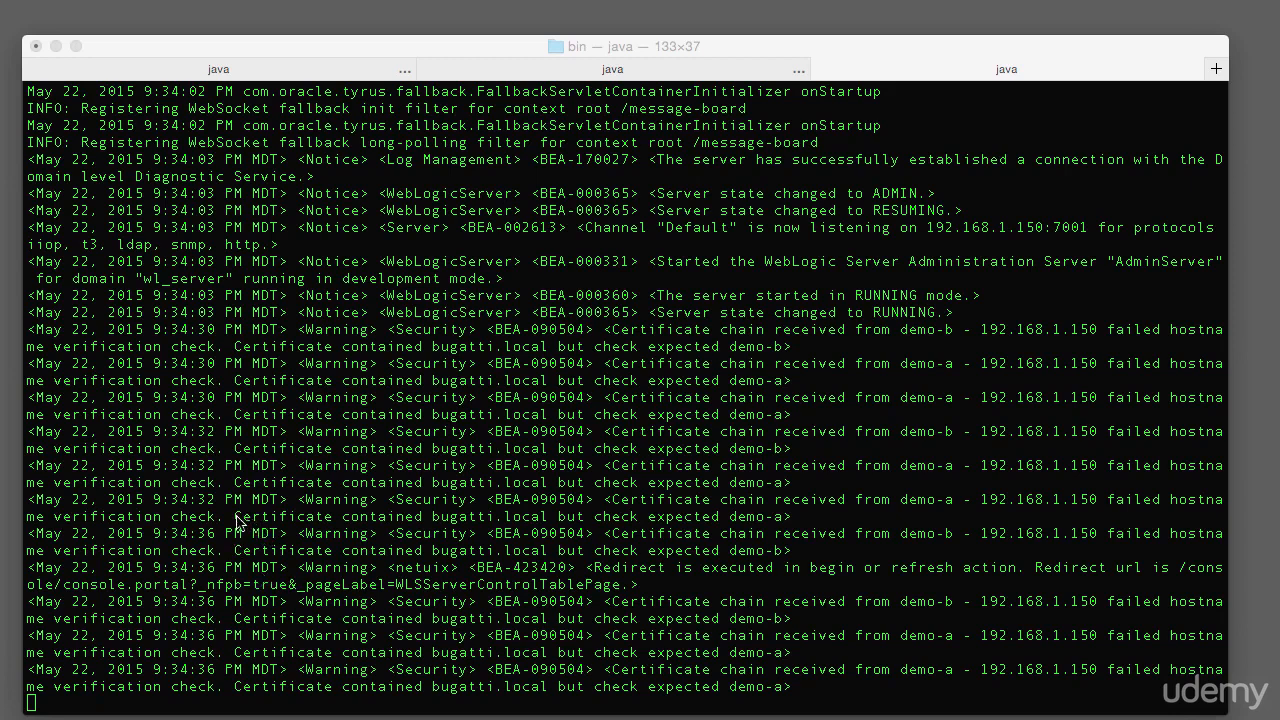
Highlight the 'Certificate contained bugatti.local but check expected demo-a' warning in the server log
click(241, 522)
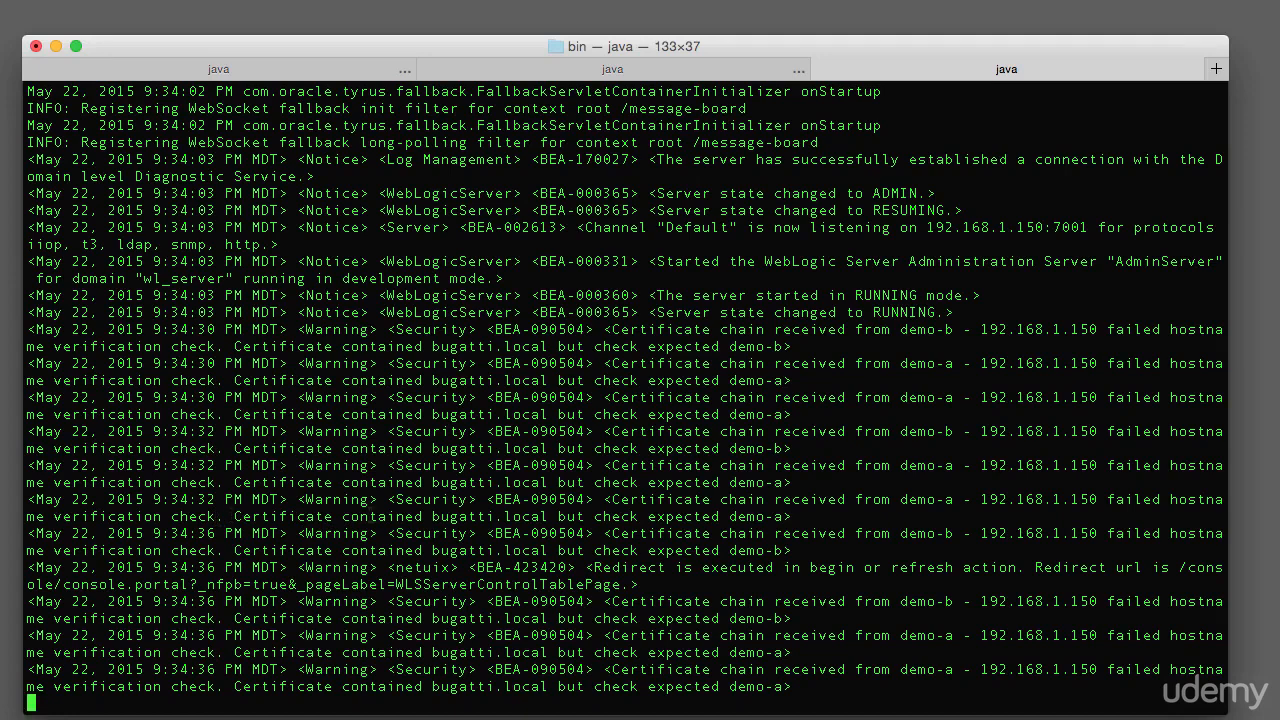
drag(222, 516, 810, 516)
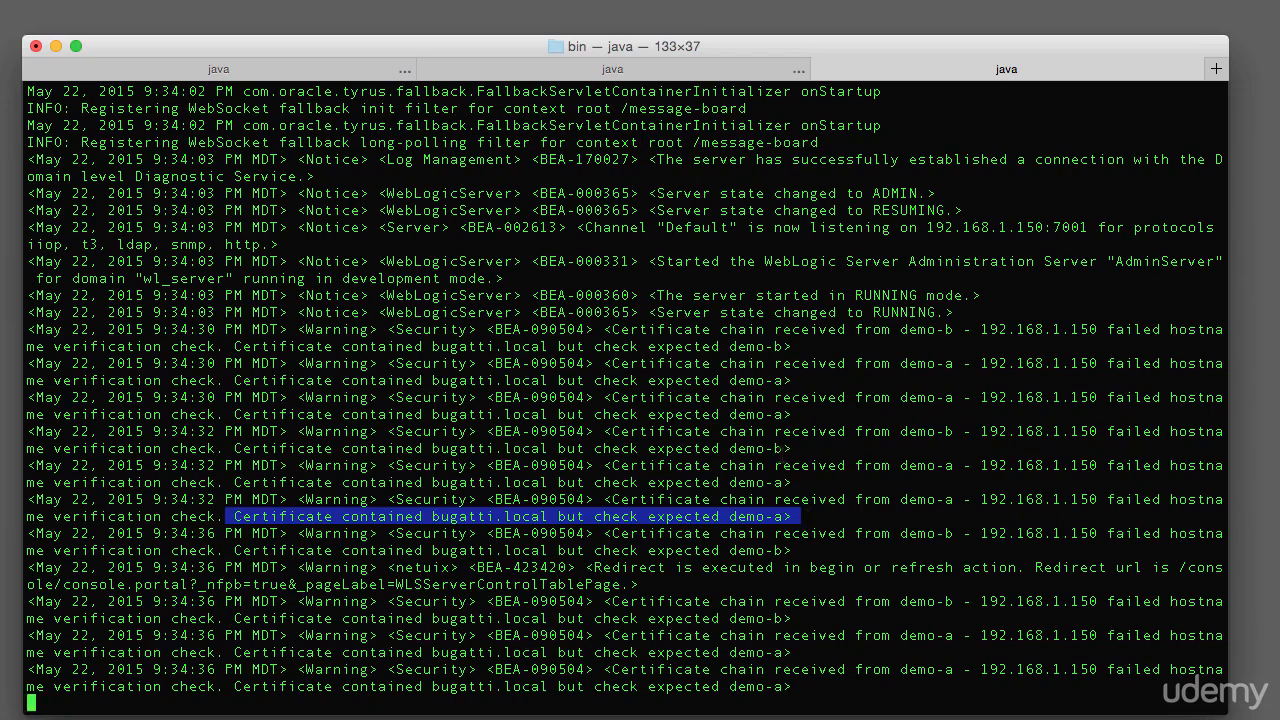
scroll(911, 338, up, 10)
scroll(911, 338, down, 10)
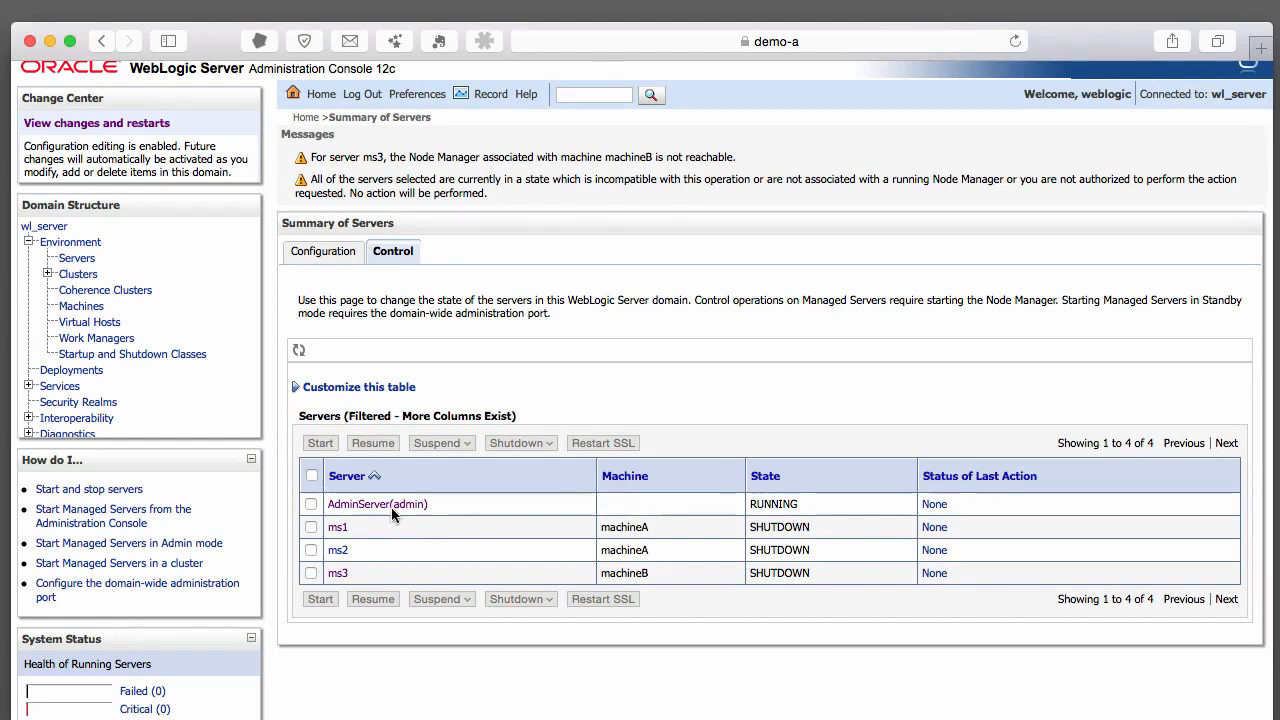
Set Hostname Verification to None in AdminServer's advanced SSL settings and save
click(392, 510)
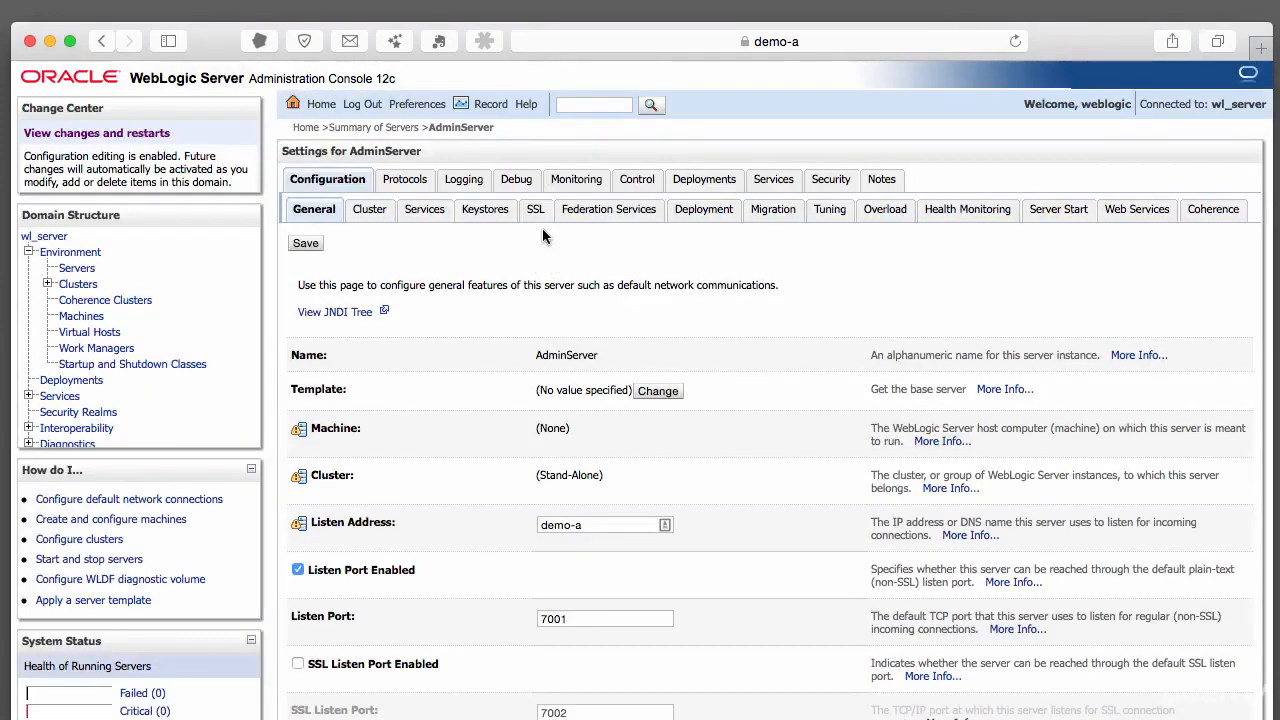
click(535, 219)
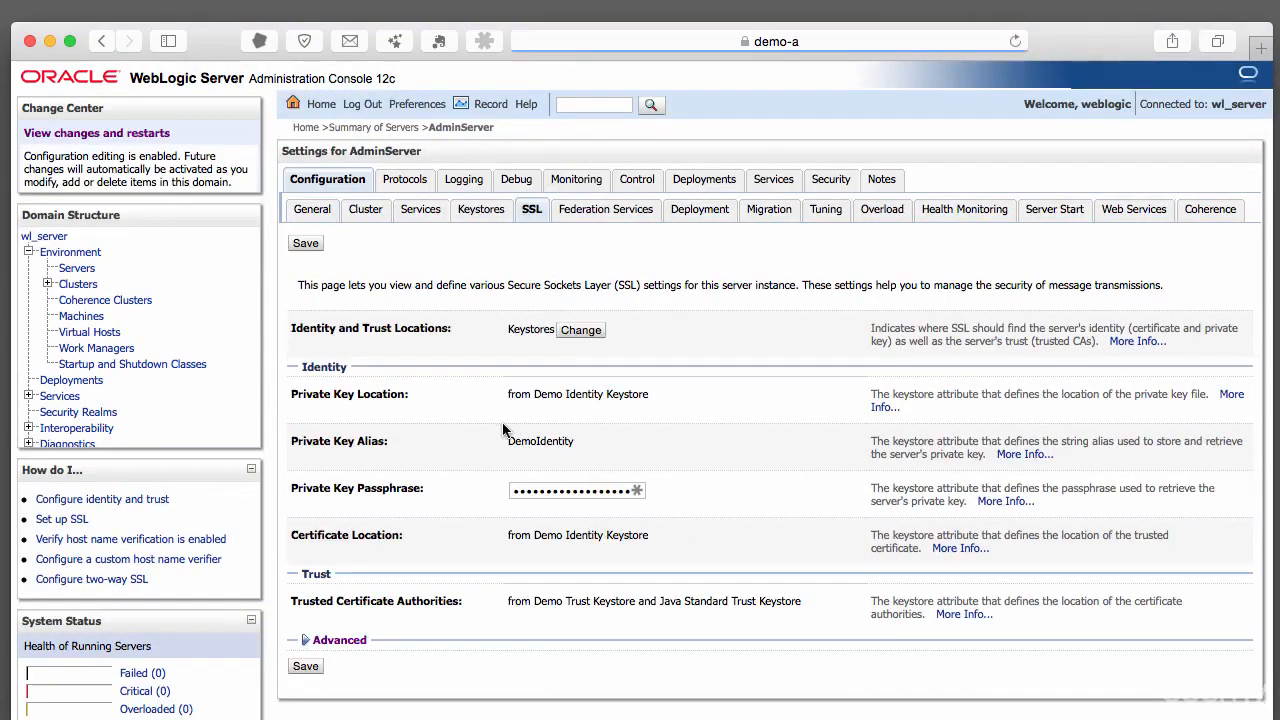
scroll(348, 571, down, 2)
click(339, 541)
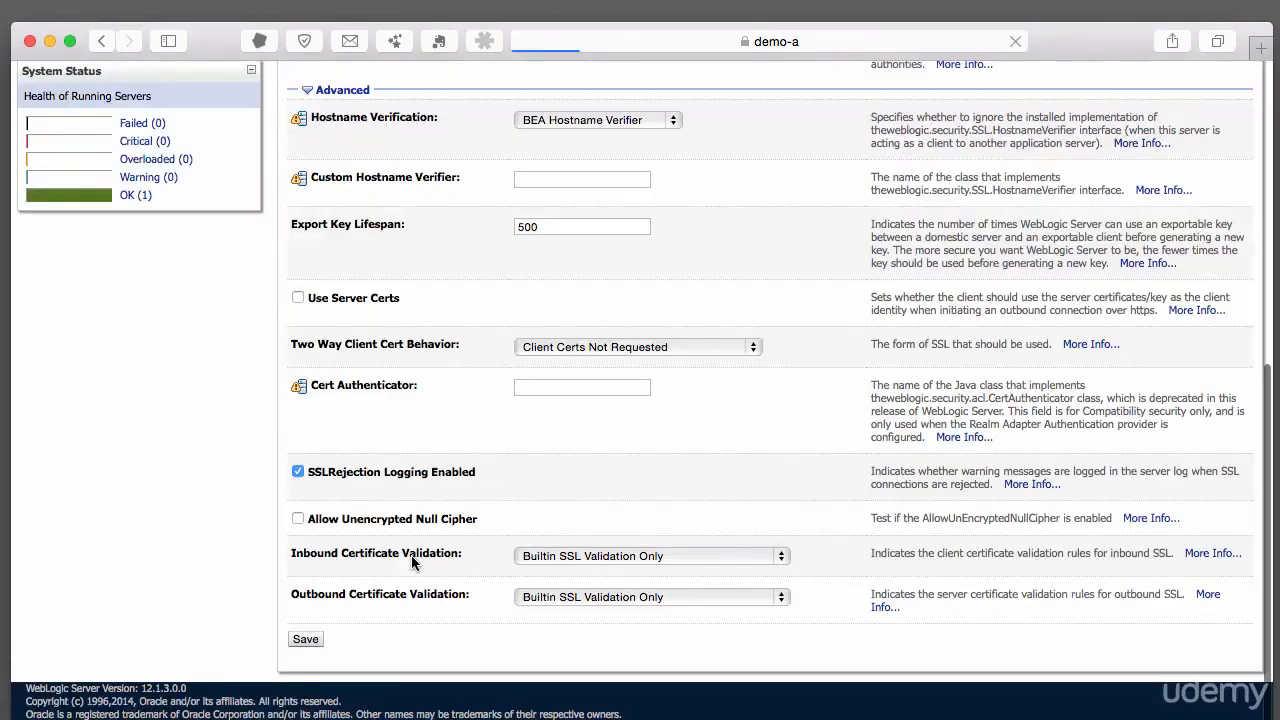
scroll(413, 555, up, 3)
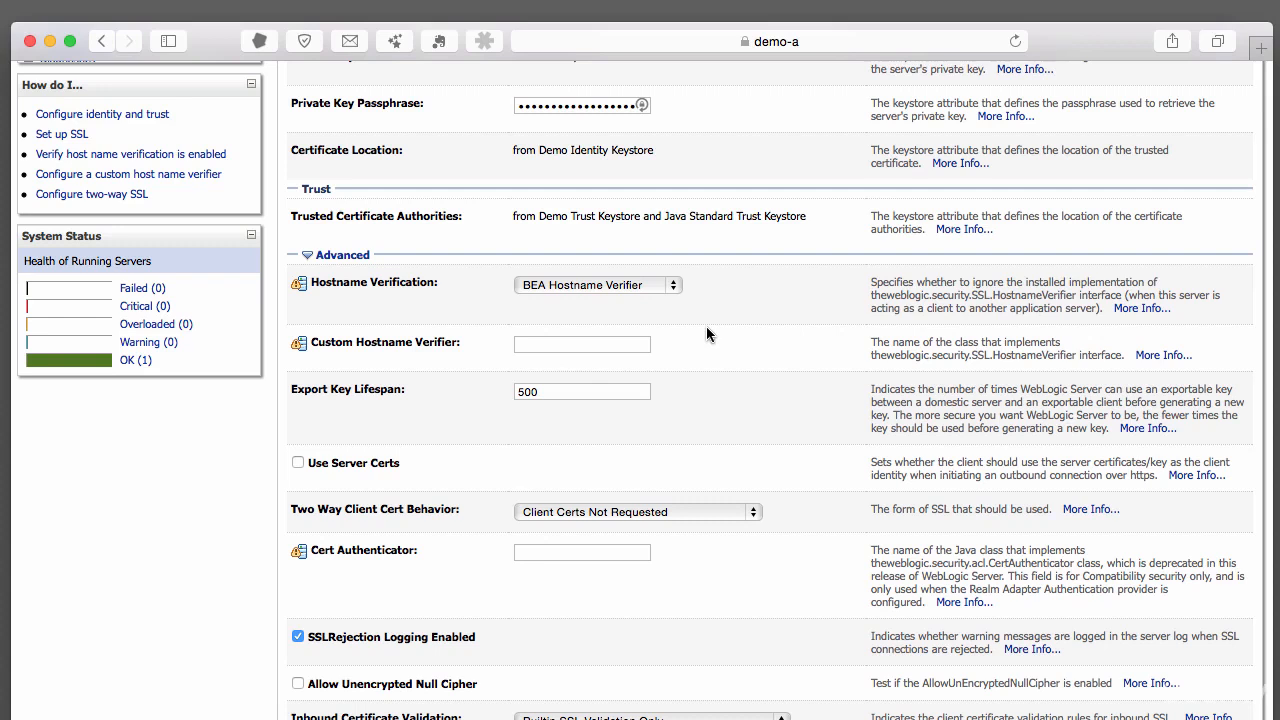
click(604, 286)
click(597, 304)
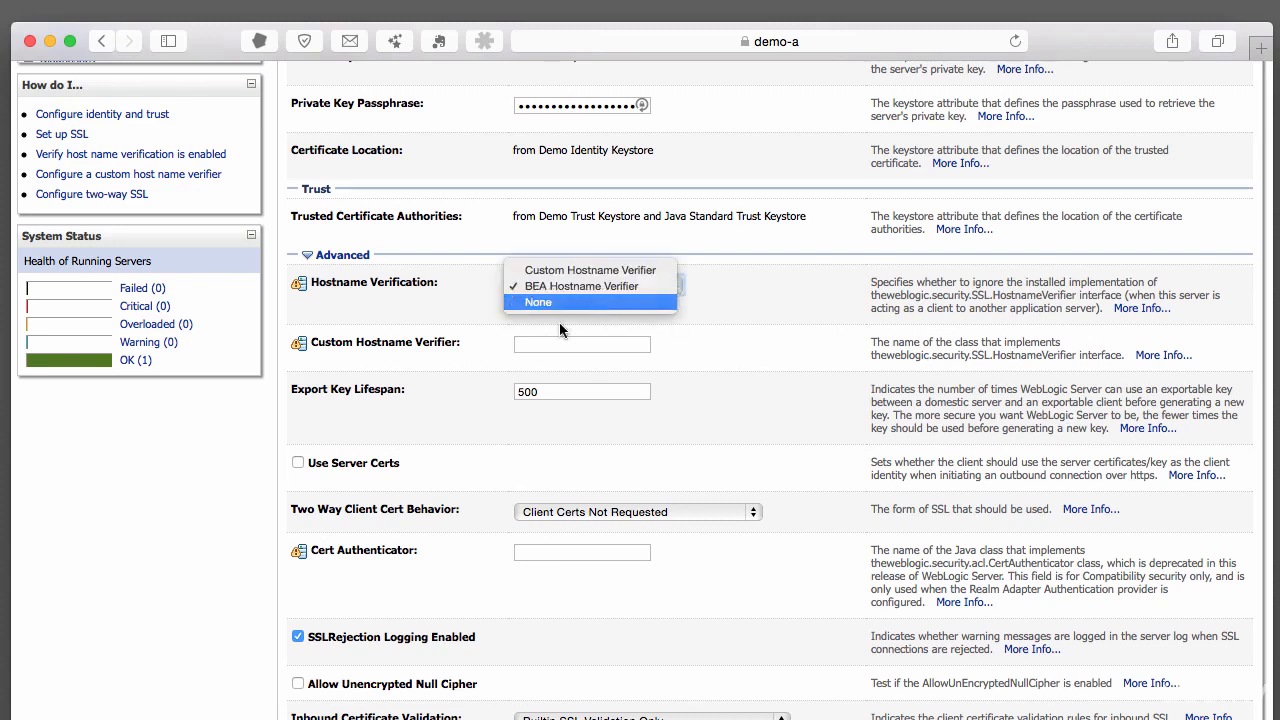
scroll(186, 511, down, 1)
scroll(186, 511, down, 5)
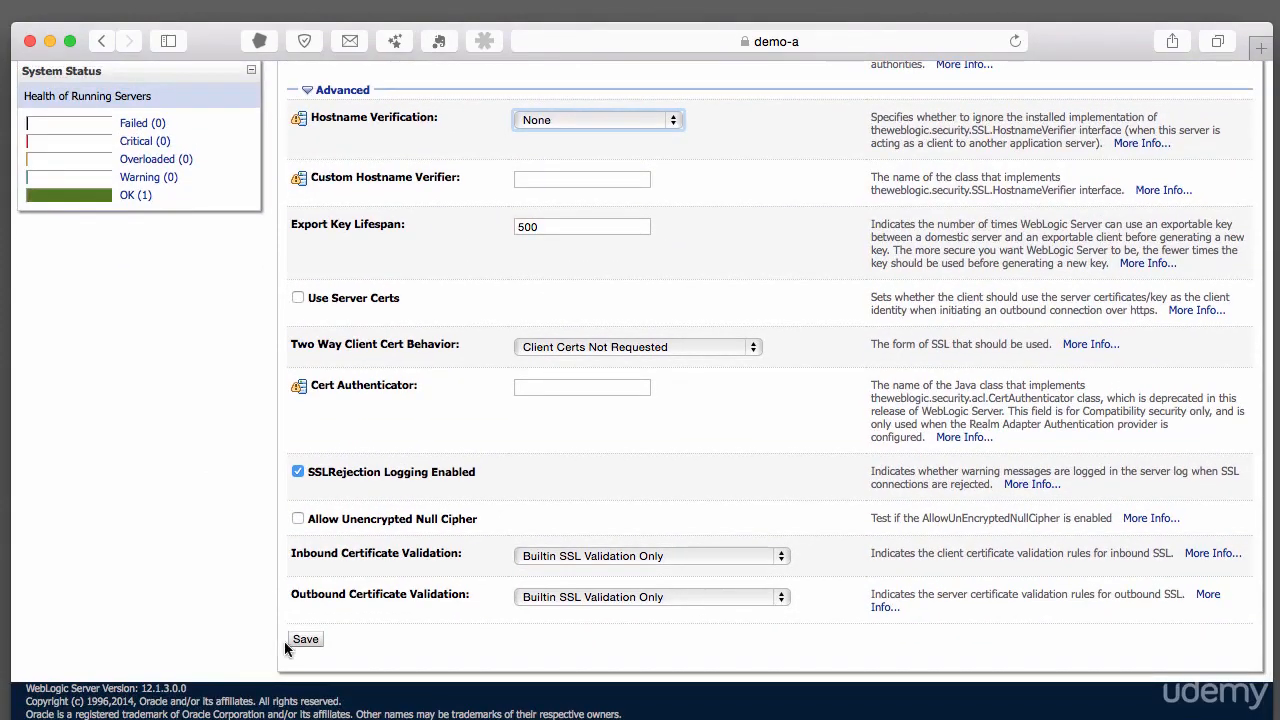
click(307, 644)
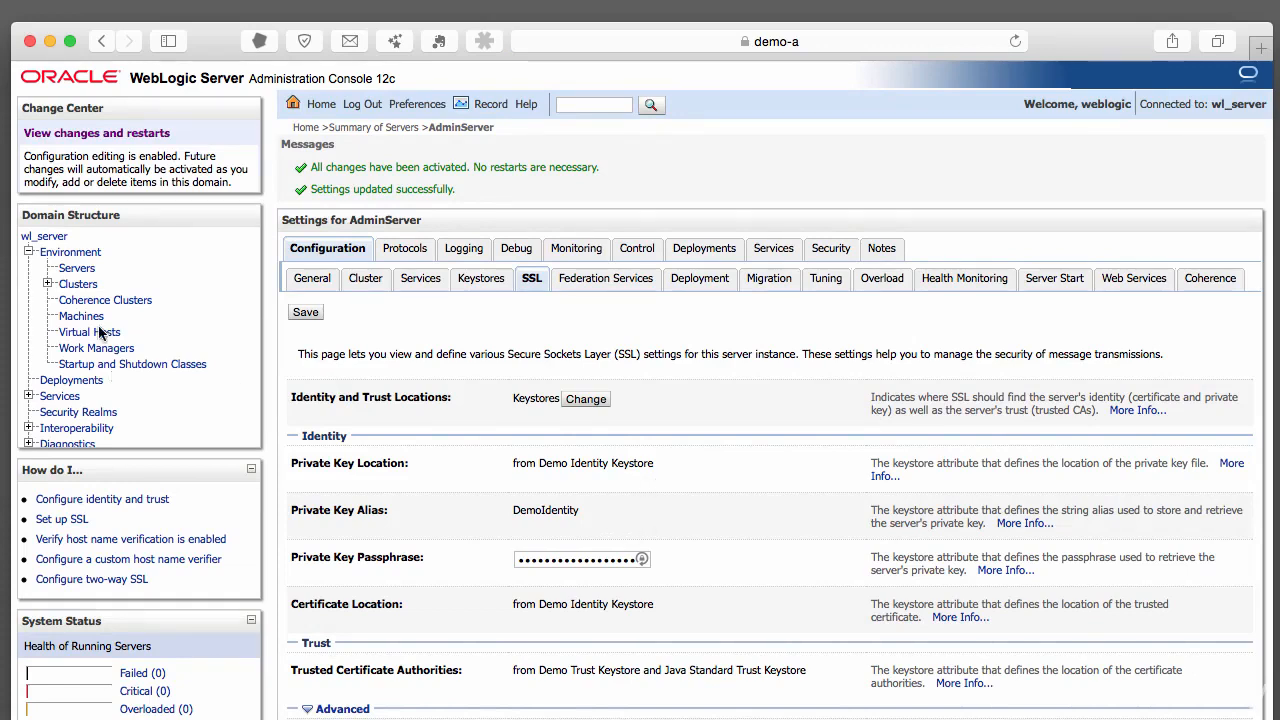
Open ms1's settings from the Summary of Servers
click(76, 268)
click(333, 464)
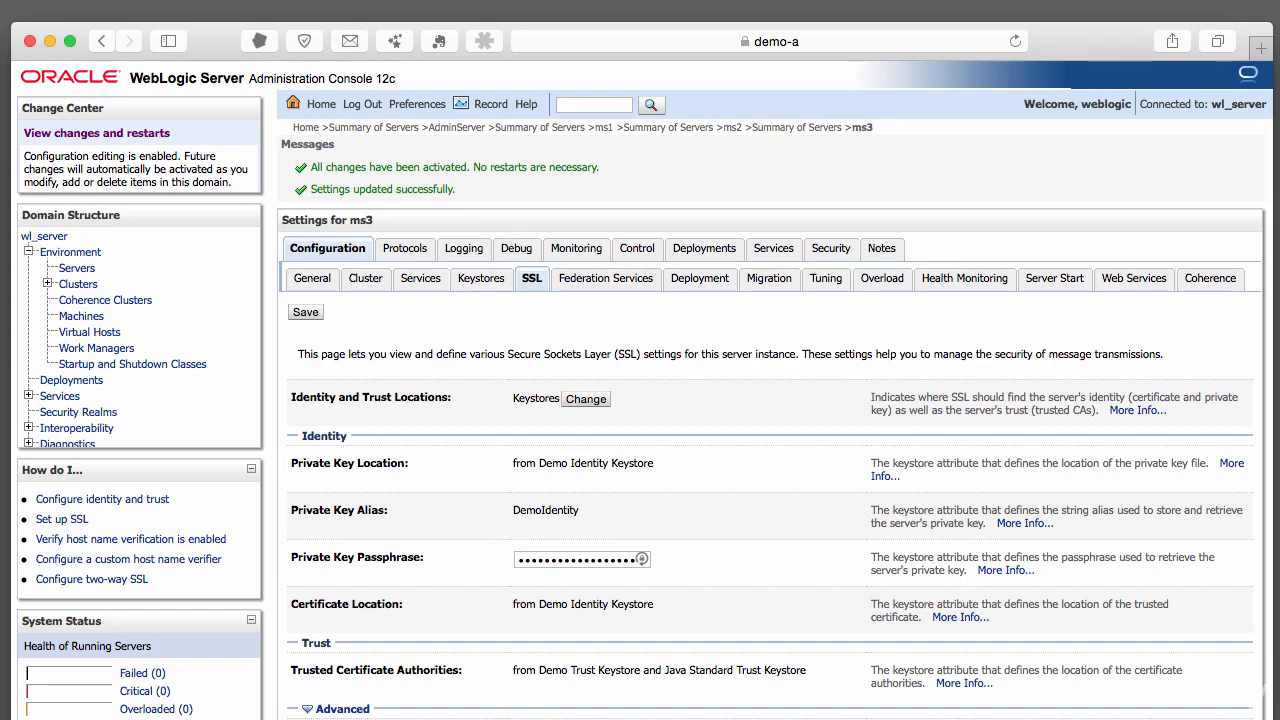
Stop the admin server with Ctrl+C and rerun ./startWebLogic.sh
key(super+Tab)
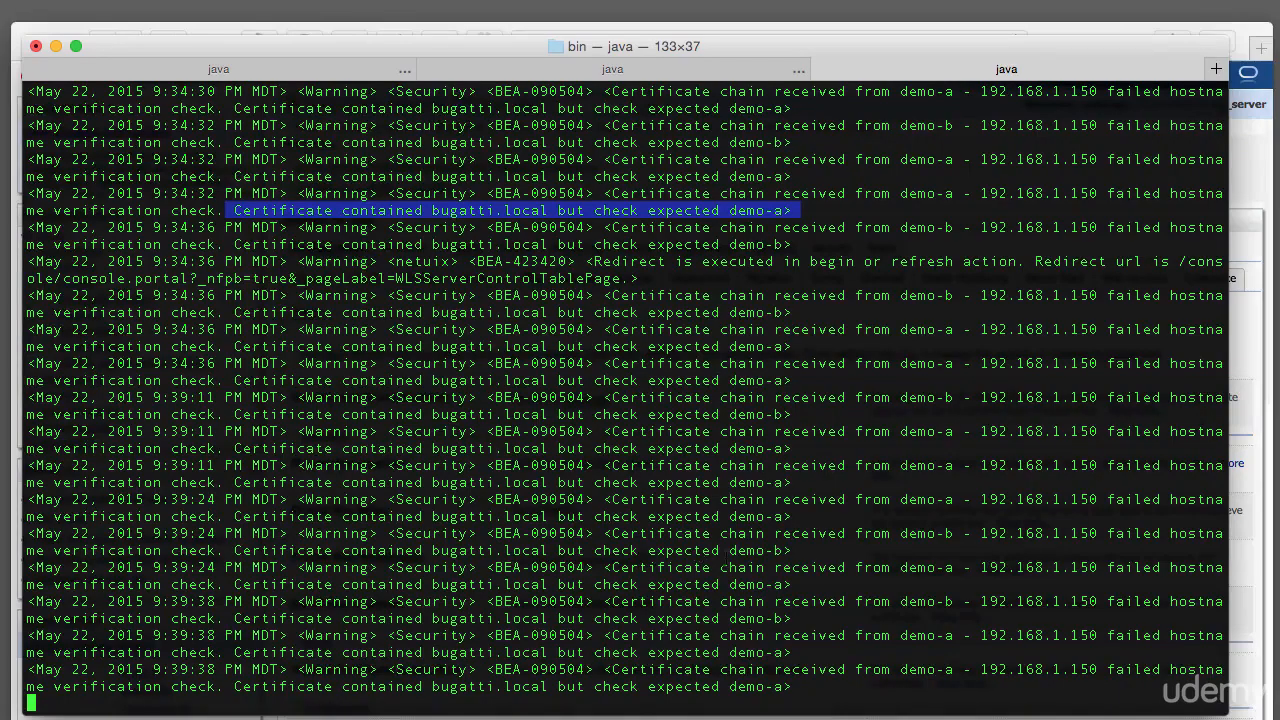
key(ctrl+c)
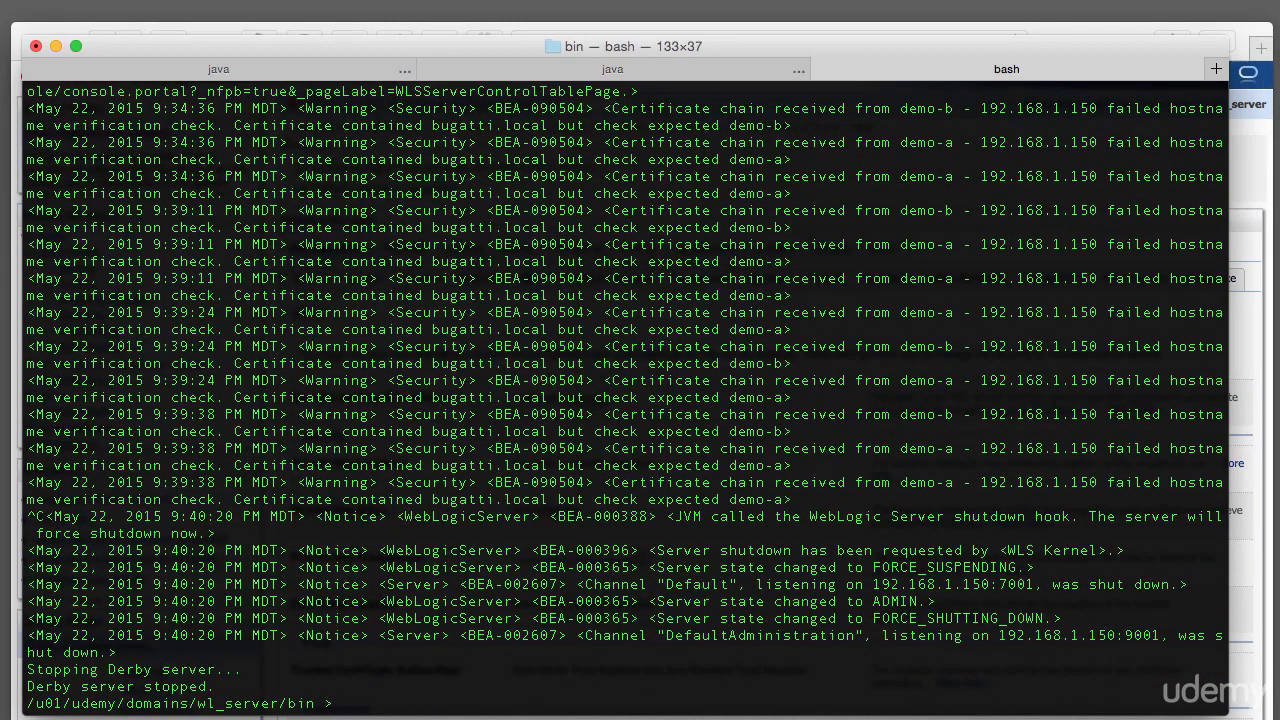
key(Up)
key(Up)
key(Down)
key(Return)
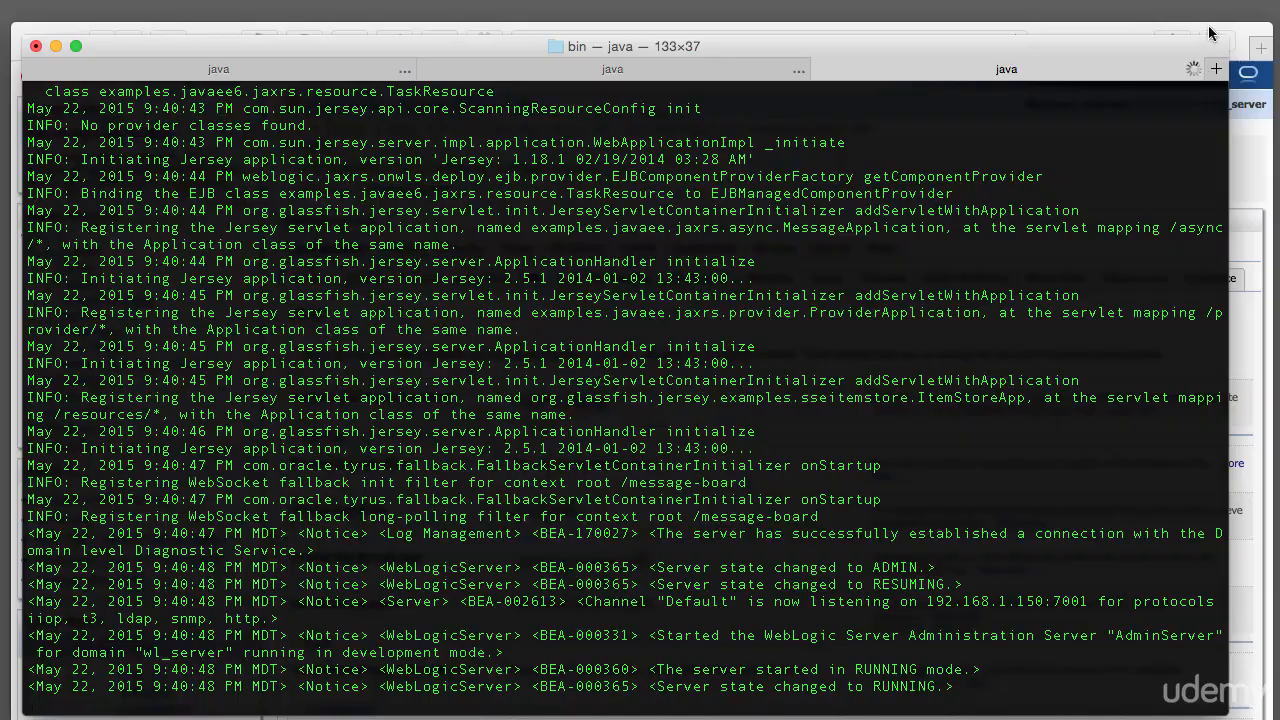
Log back into the console with the admin username and password
text(l)
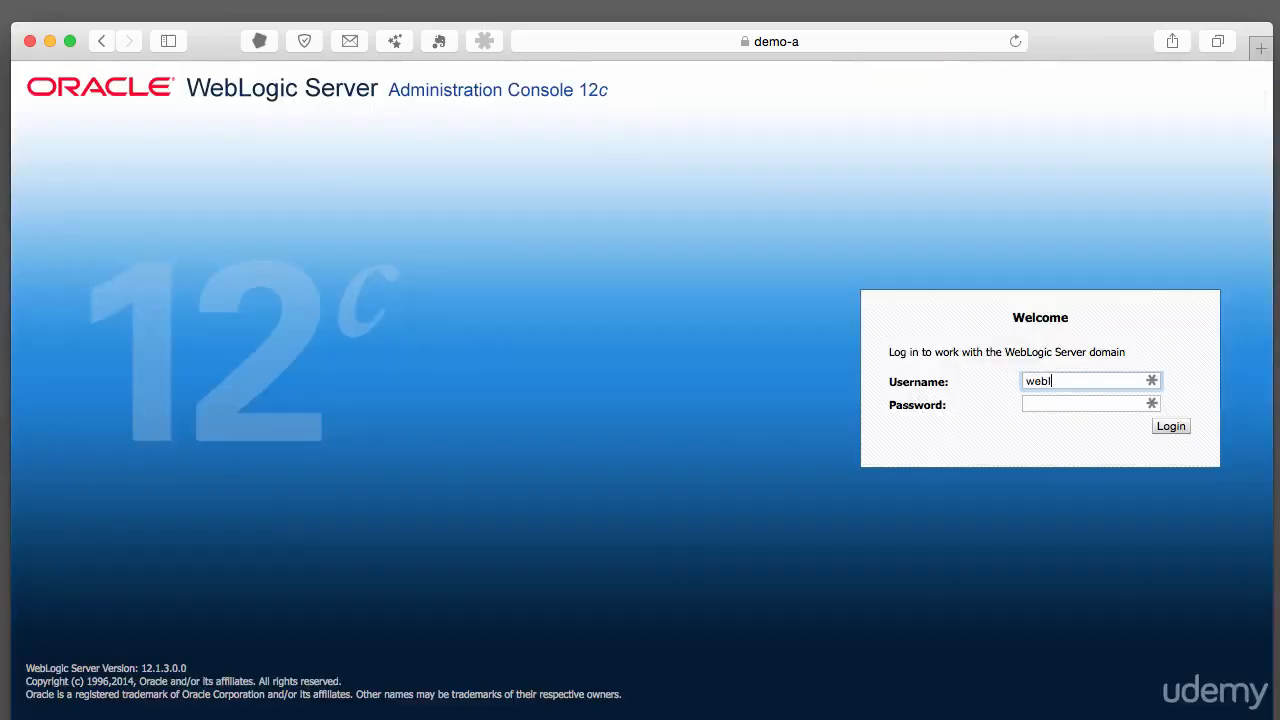
text(ogic)
key(Tab)
text(weblogic123)
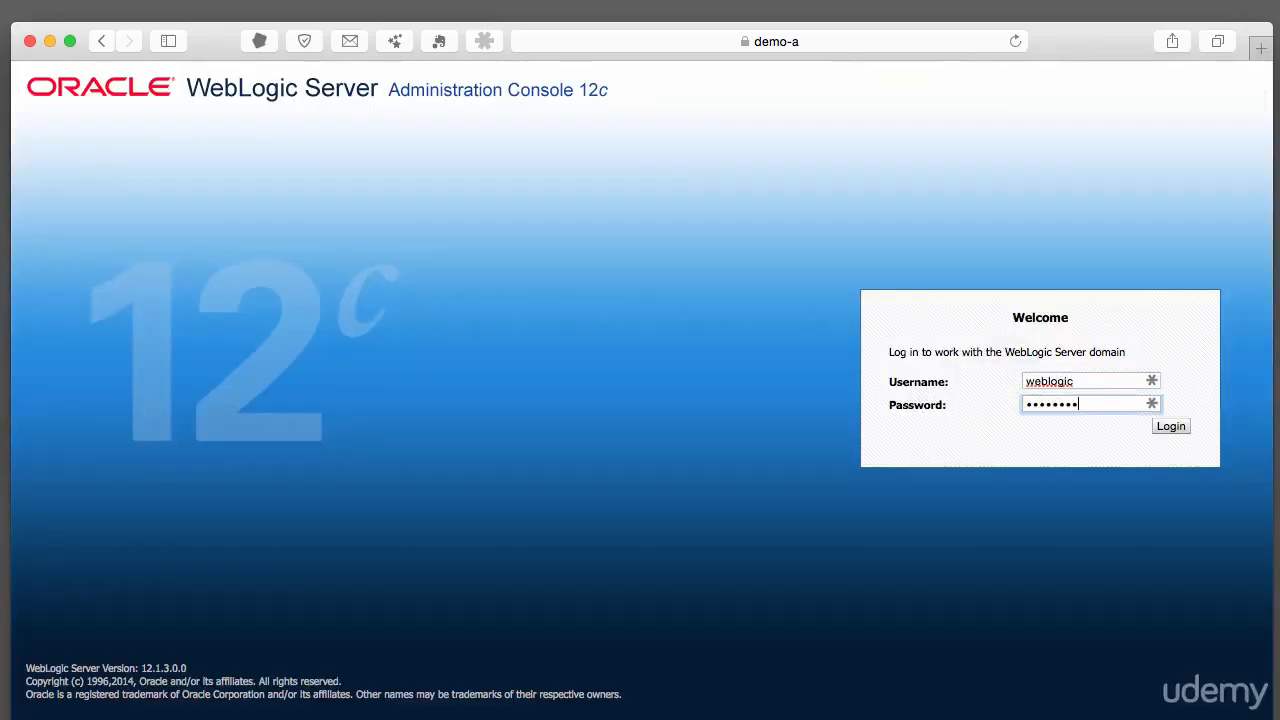
key(Return)
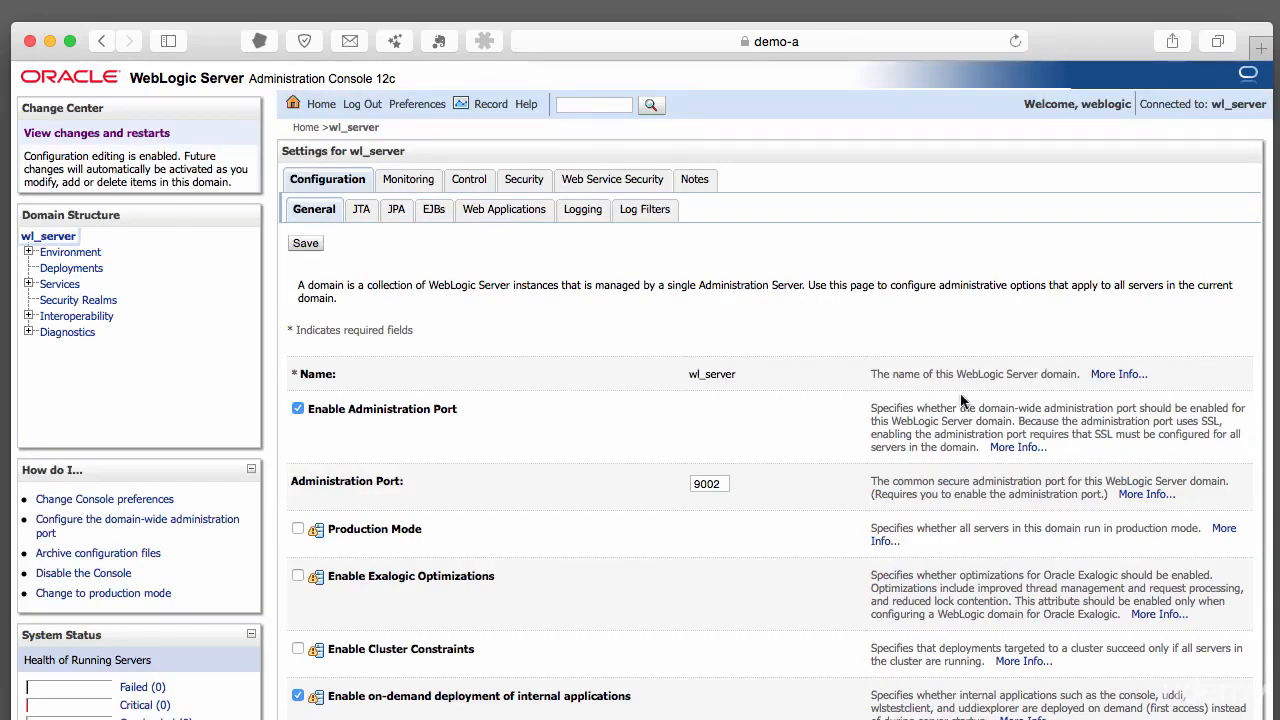
click(29, 252)
Start ms3 from the Servers Control tab so Node Manager launches it
click(72, 270)
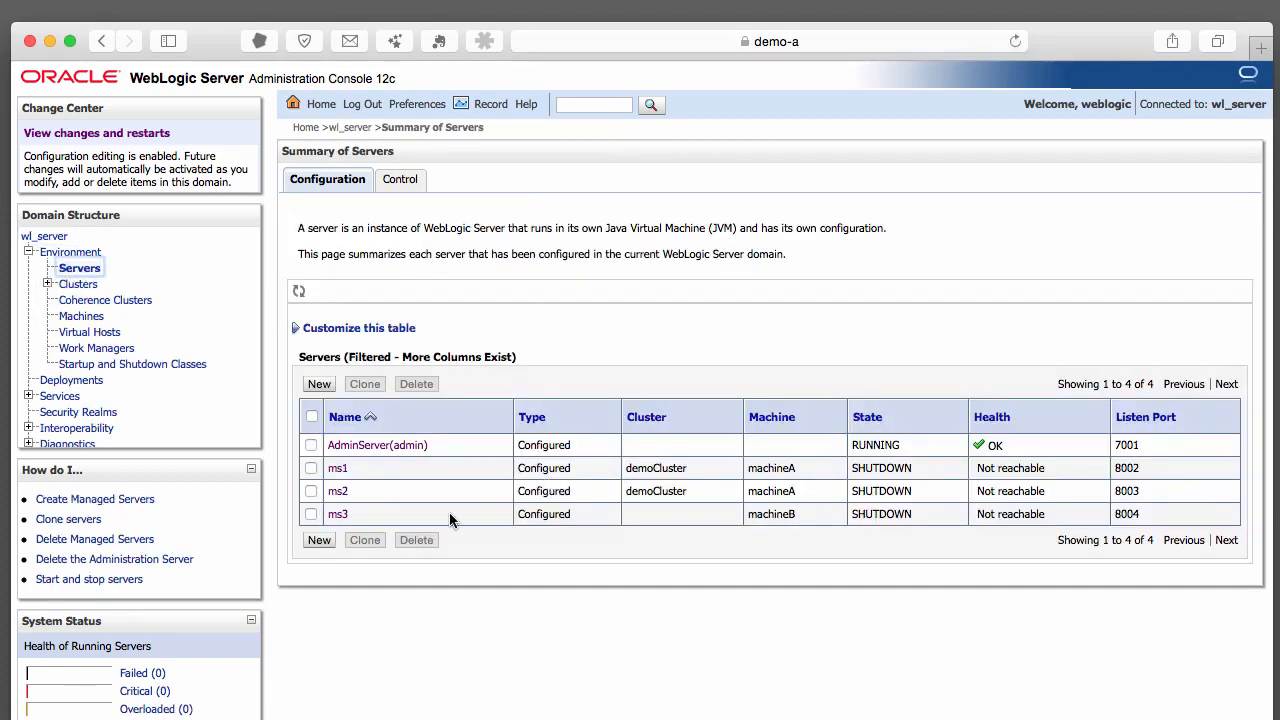
click(311, 514)
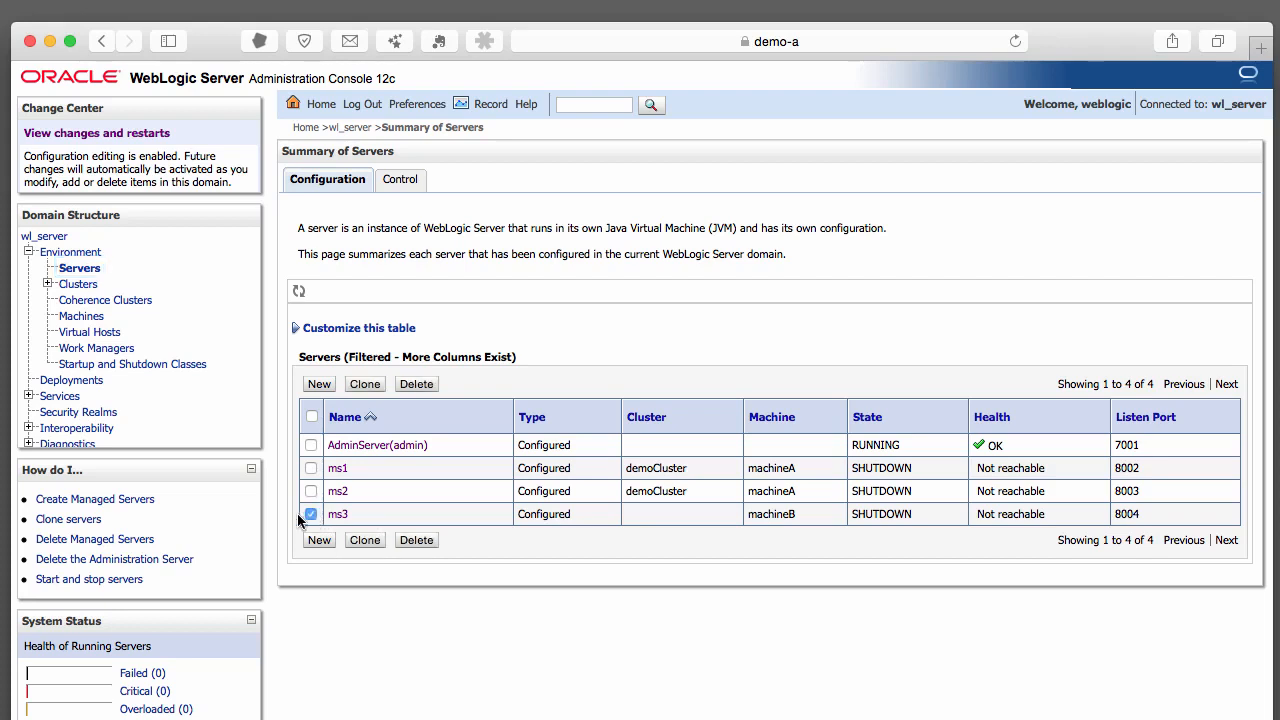
click(416, 180)
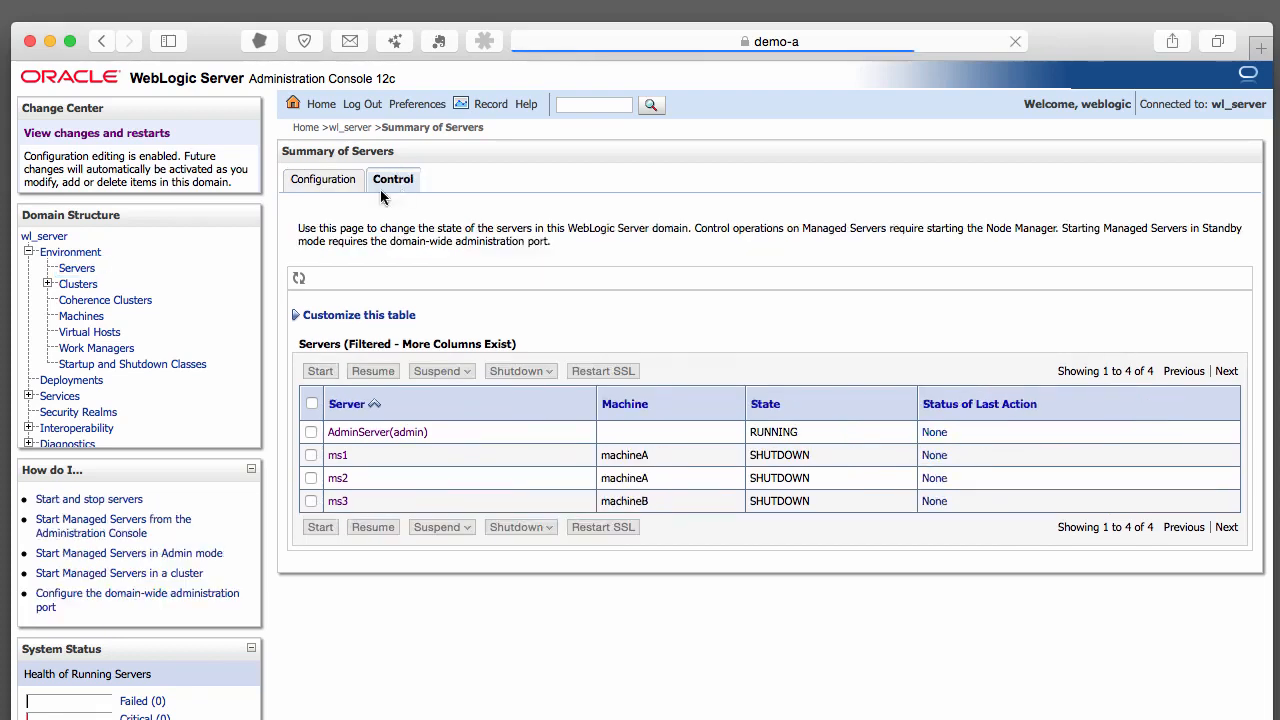
click(310, 501)
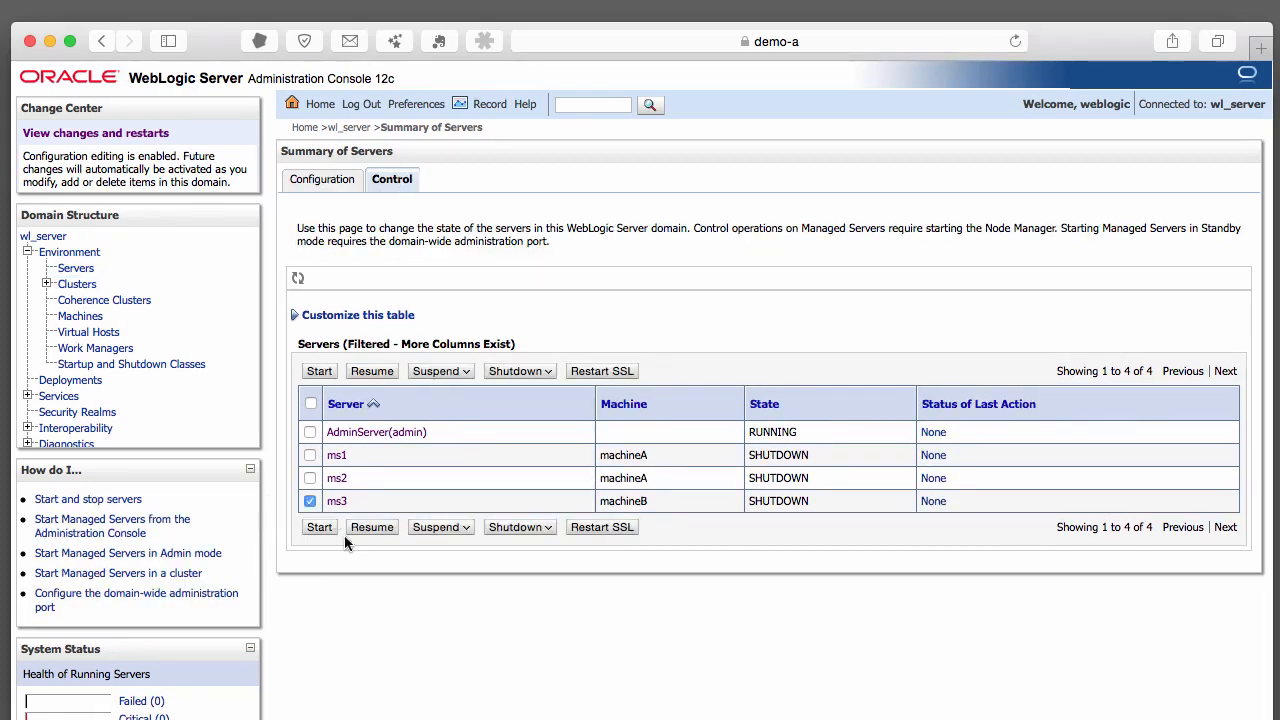
click(320, 527)
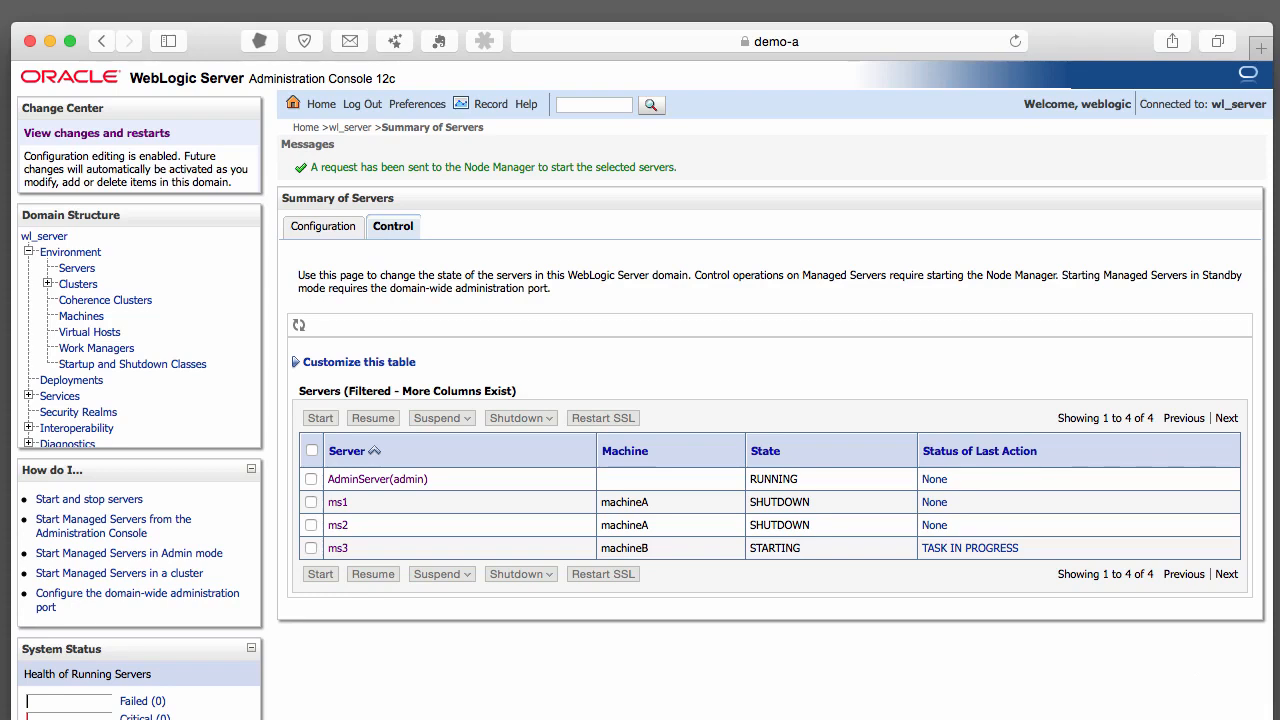
key(super+Tab)
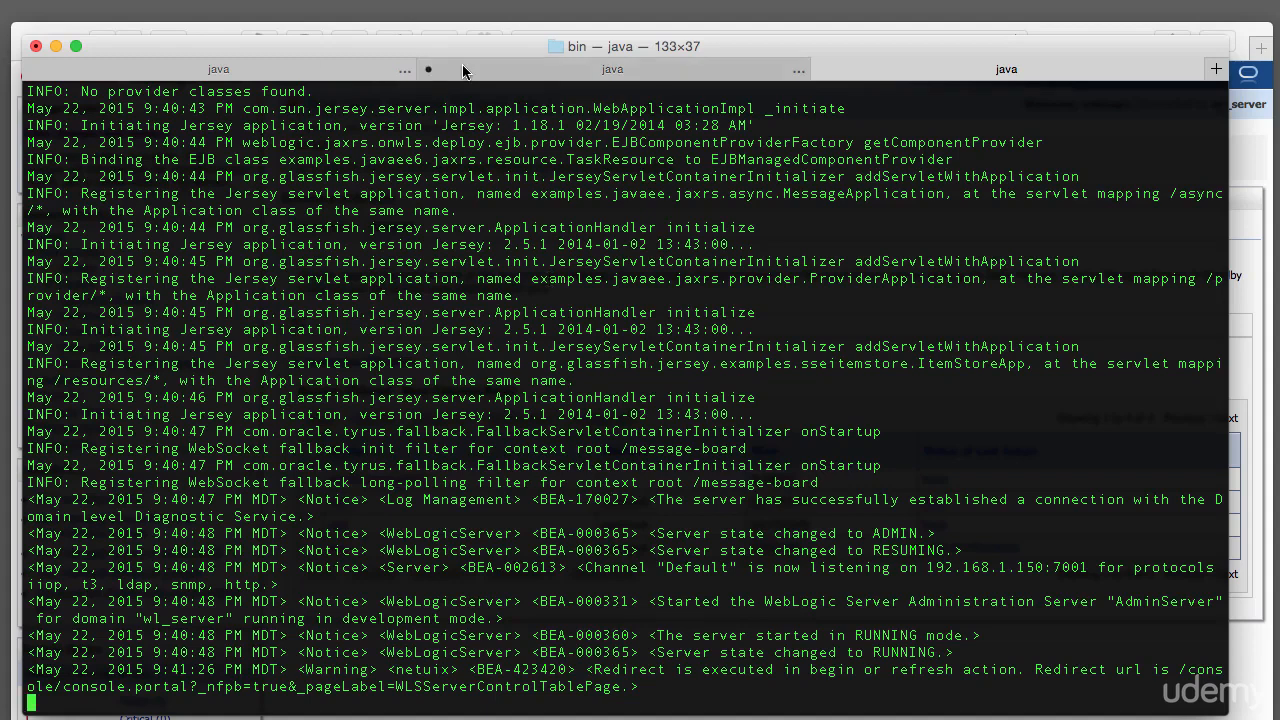
Show ms3's Node Manager log on machineB and highlight its 'running now' line
click(538, 76)
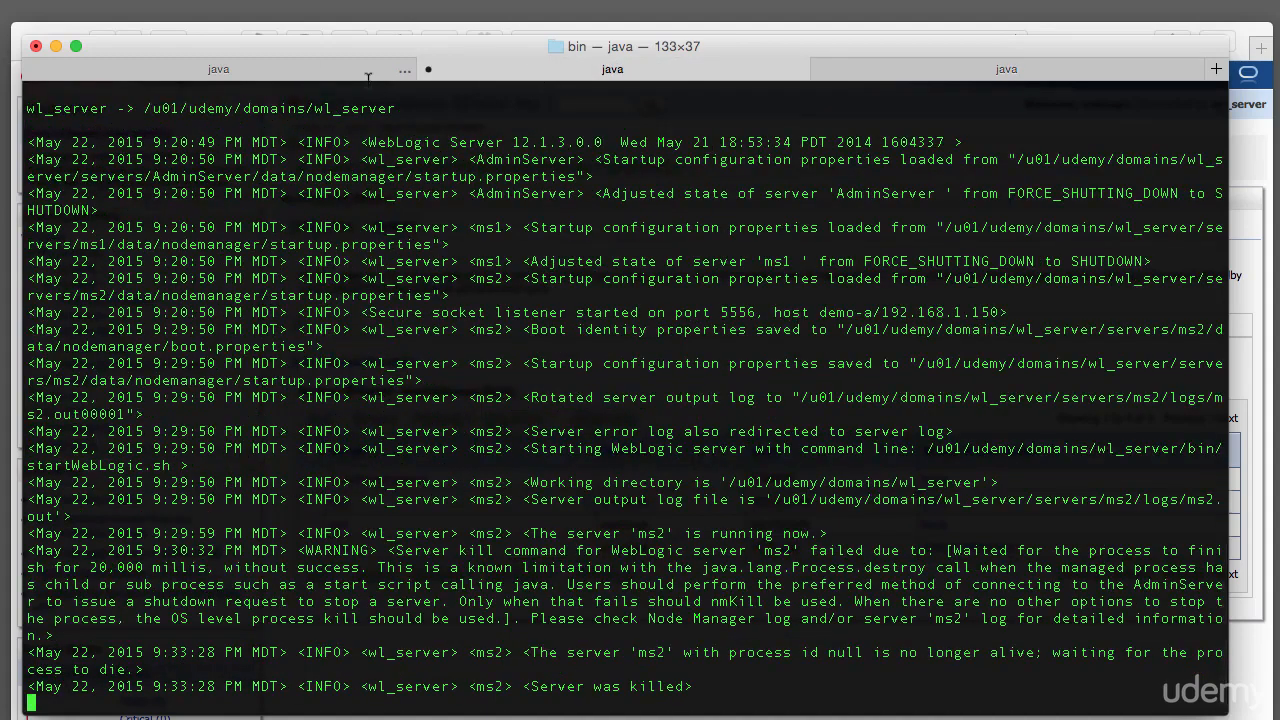
click(300, 78)
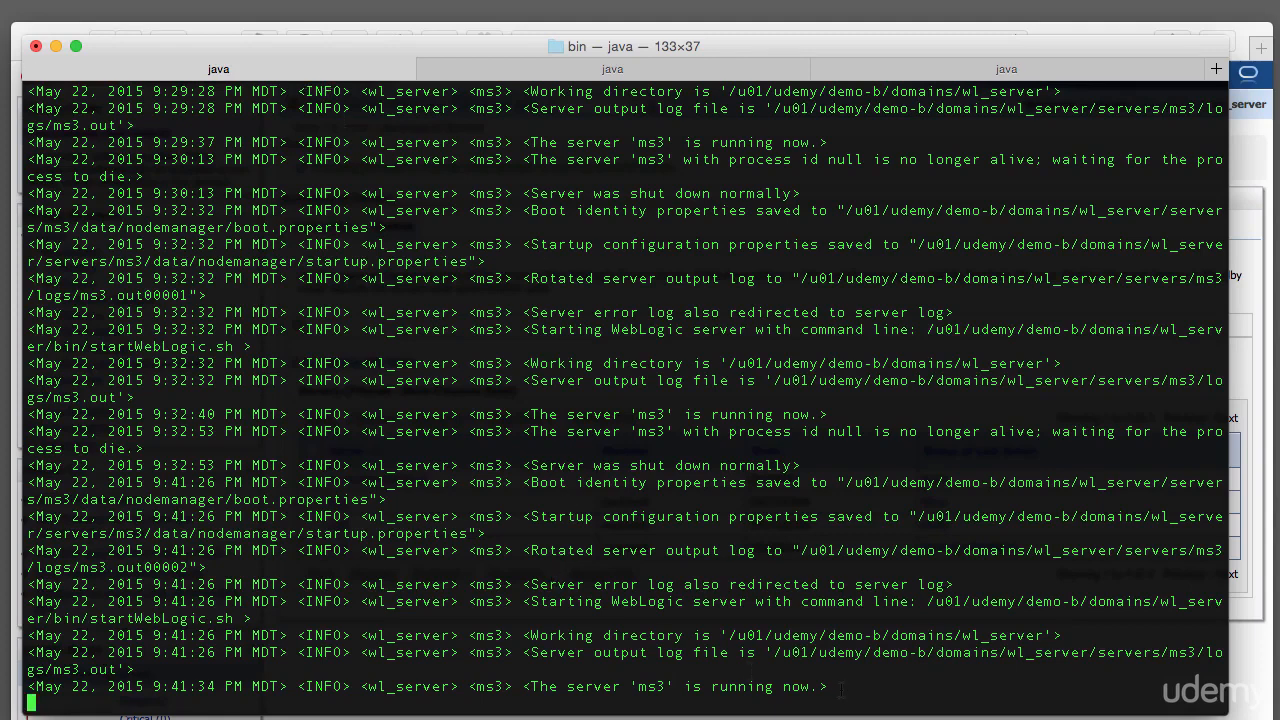
drag(828, 686, 42, 686)
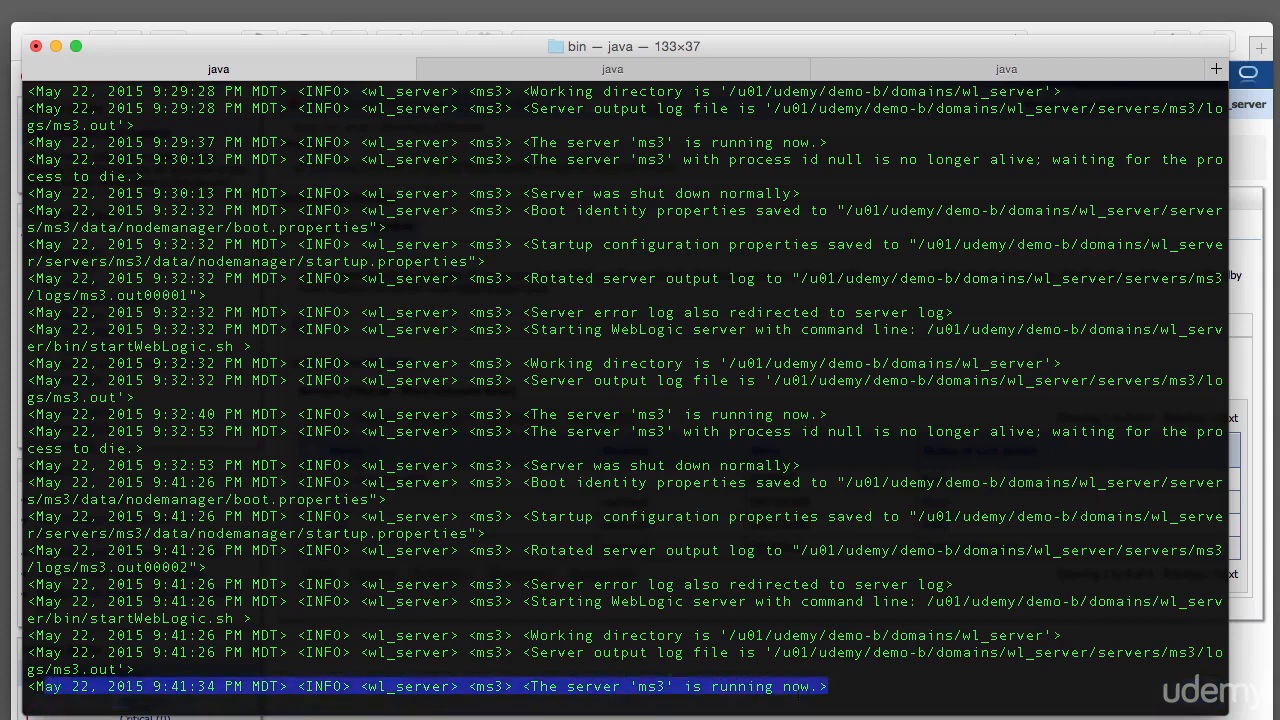
click(805, 651)
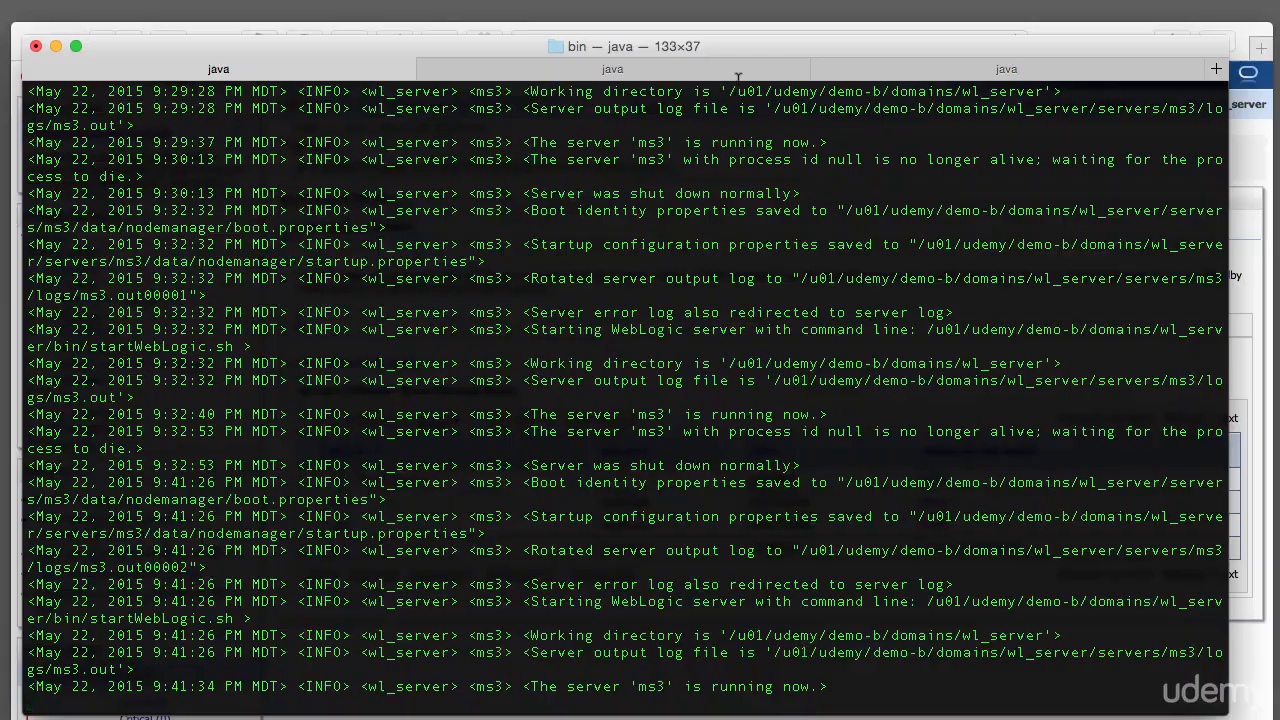
key(super+Tab)
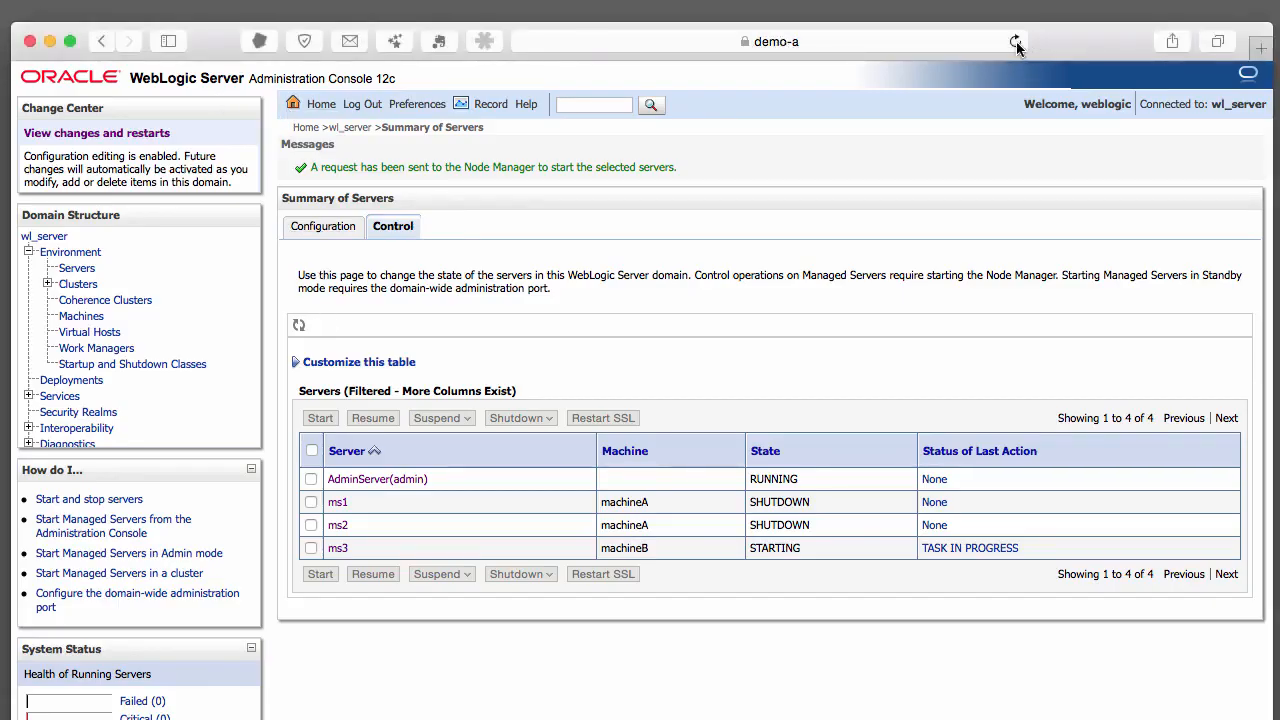
Reload the Summary of Servers page to check ms3's state
click(1015, 41)
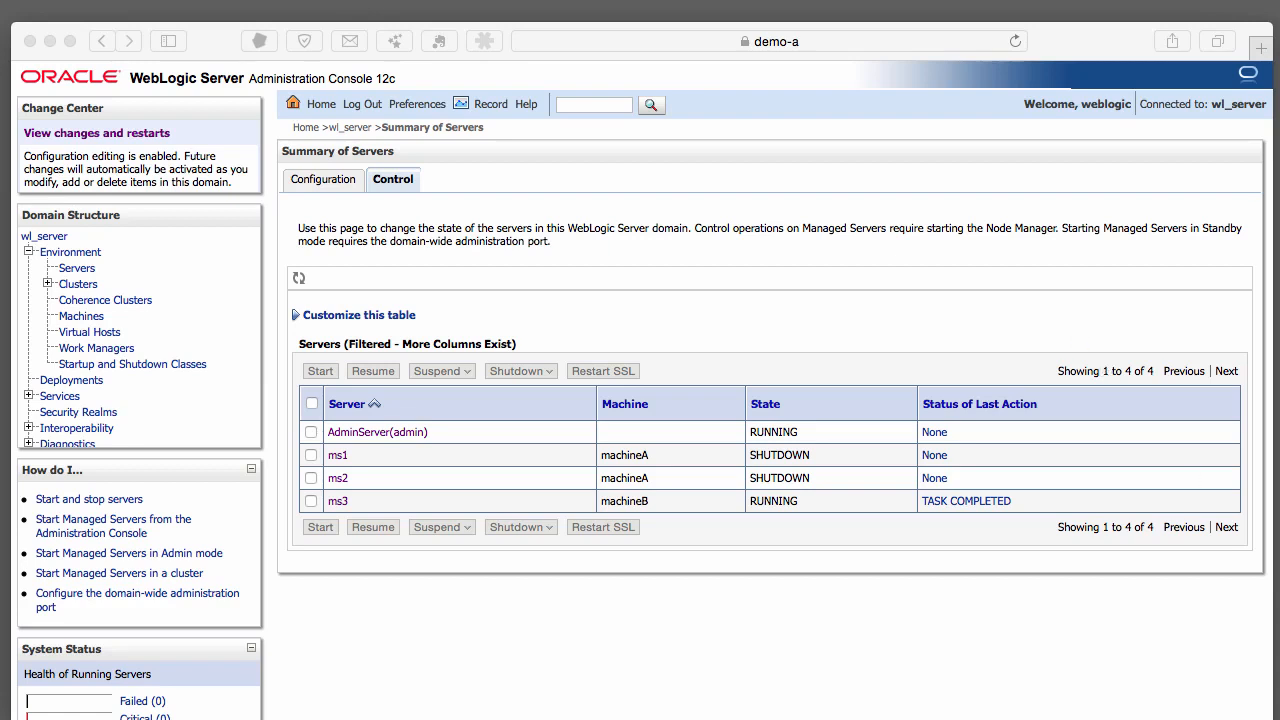
Open a new Terminal window, move it top-left and enlarge it to 127×35
key(super+n)
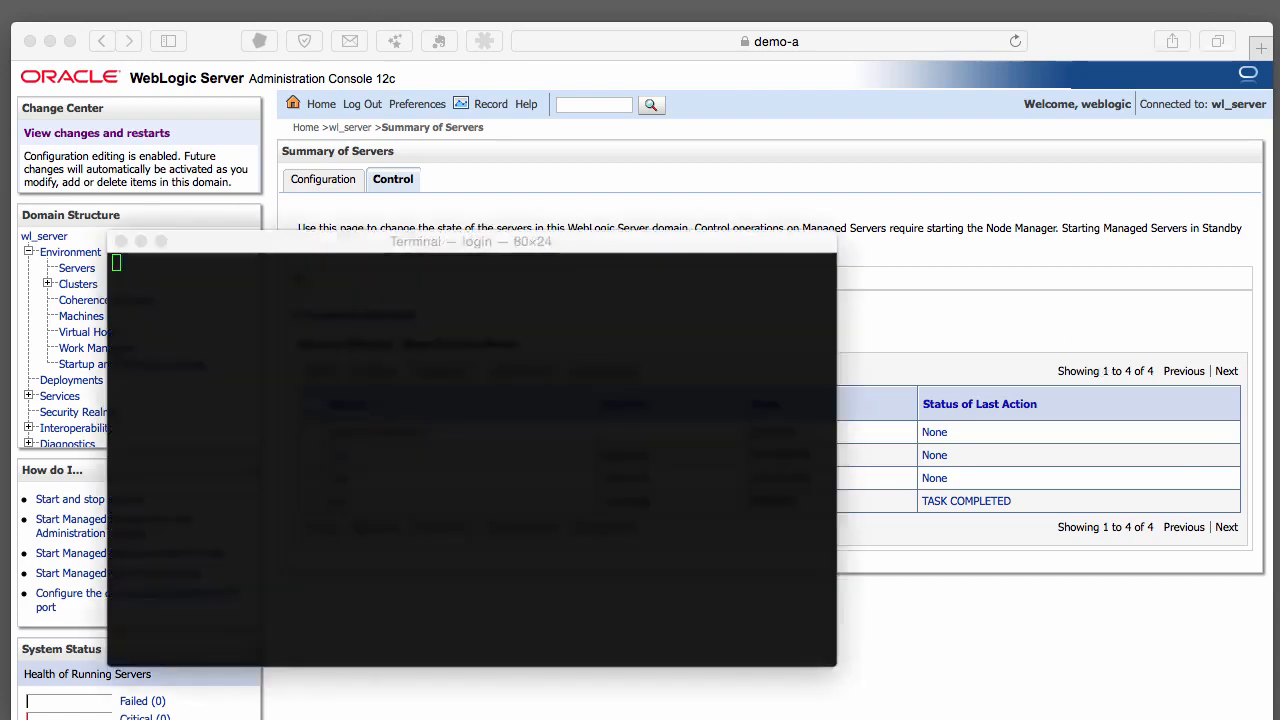
scroll(316, 153, down, 1)
drag(316, 241, 266, 66)
drag(783, 483, 1205, 675)
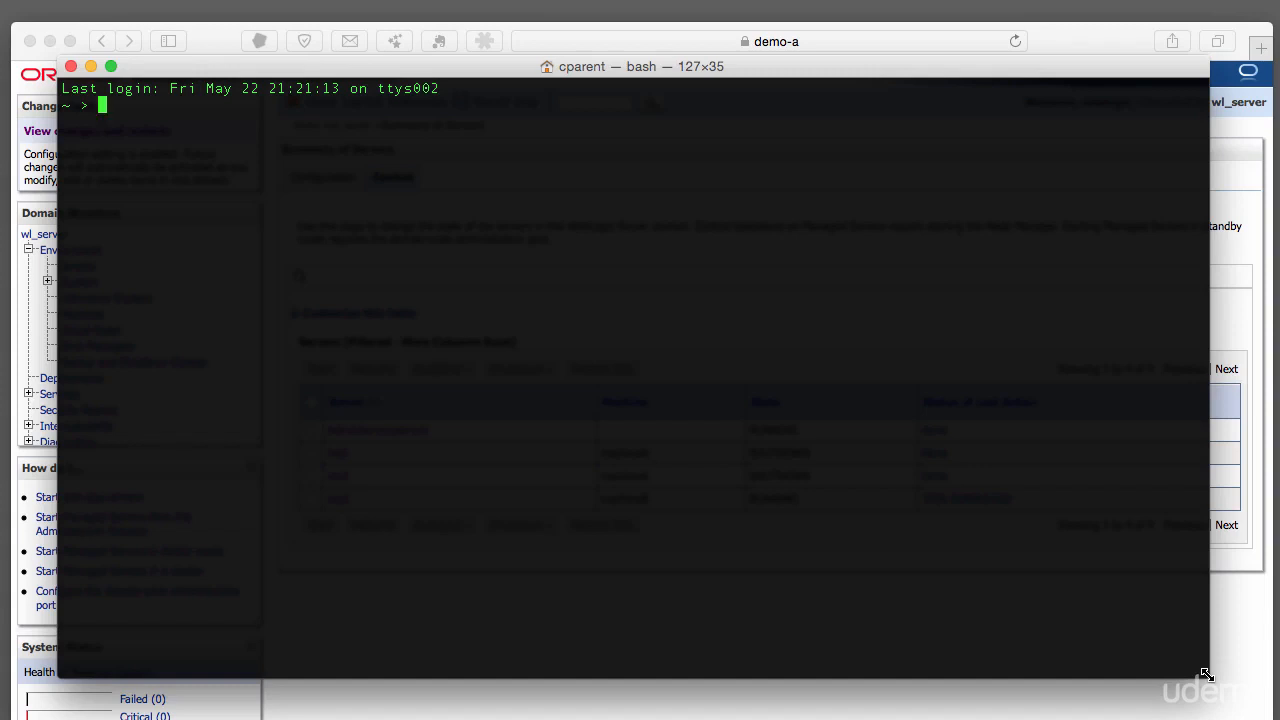
Change into /u01/udemy/demo-b and list its contents
text(cd /u01/de)
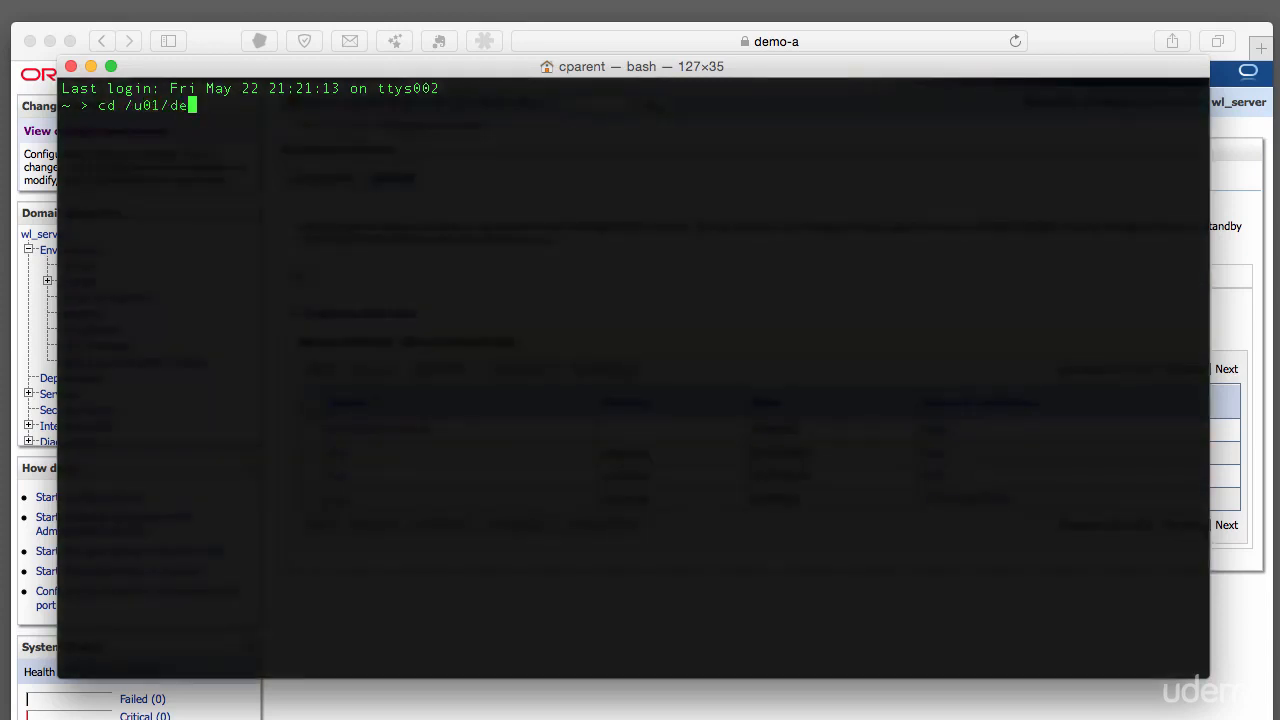
key(BackSpace)
key(BackSpace)
text(u)
key(Tab)
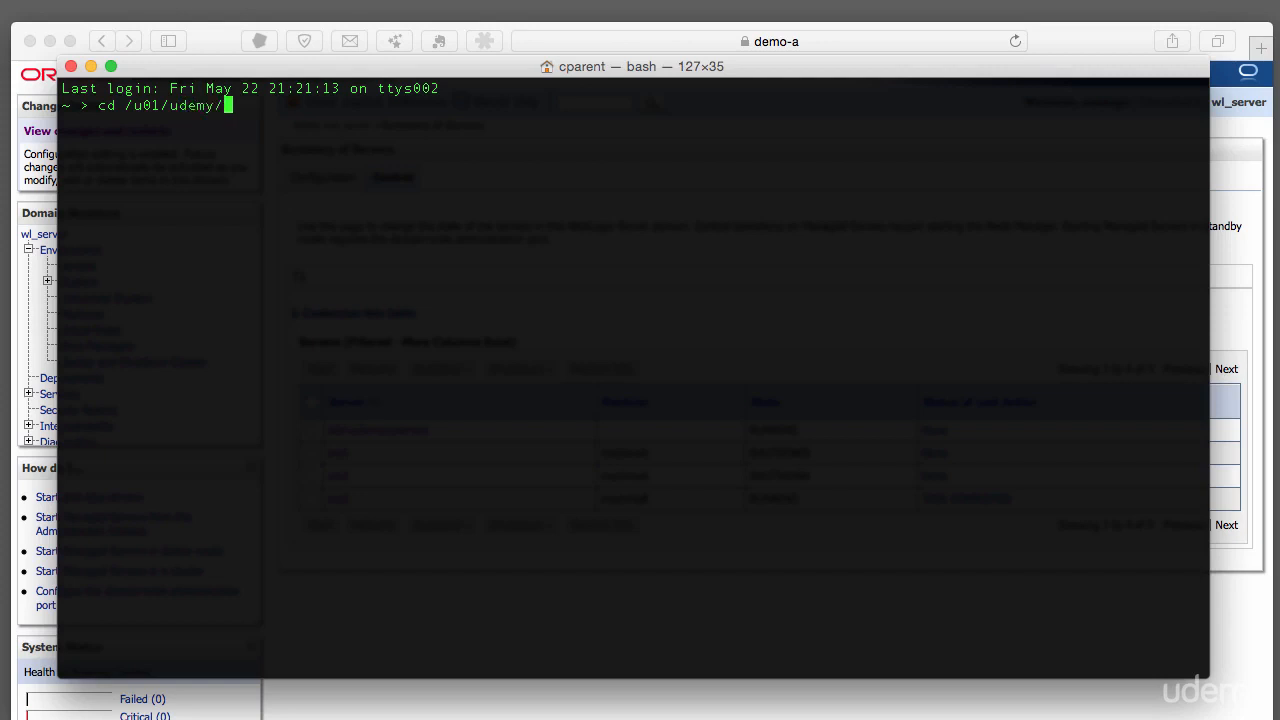
text(demo)
key(BackSpace)
key(BackSpace)
key(BackSpace)
key(BackSpace)
key(Tab)
key(Tab)
text(demo-b)
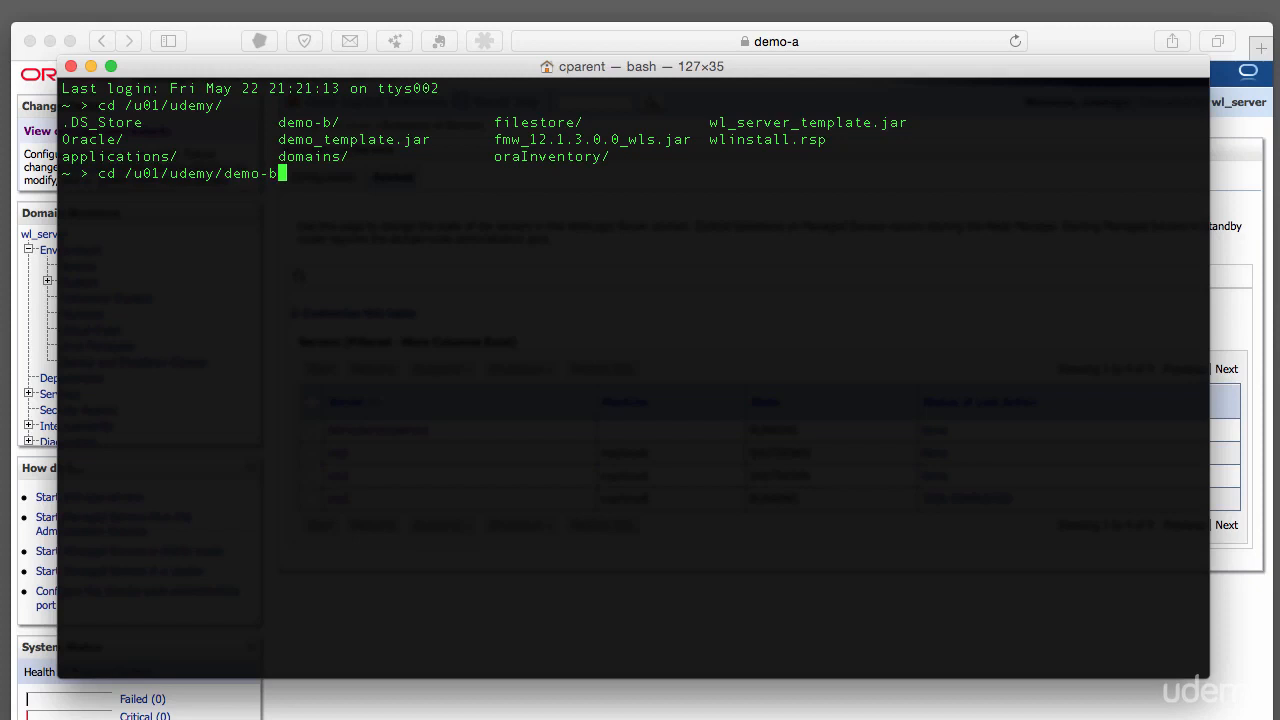
key(Return)
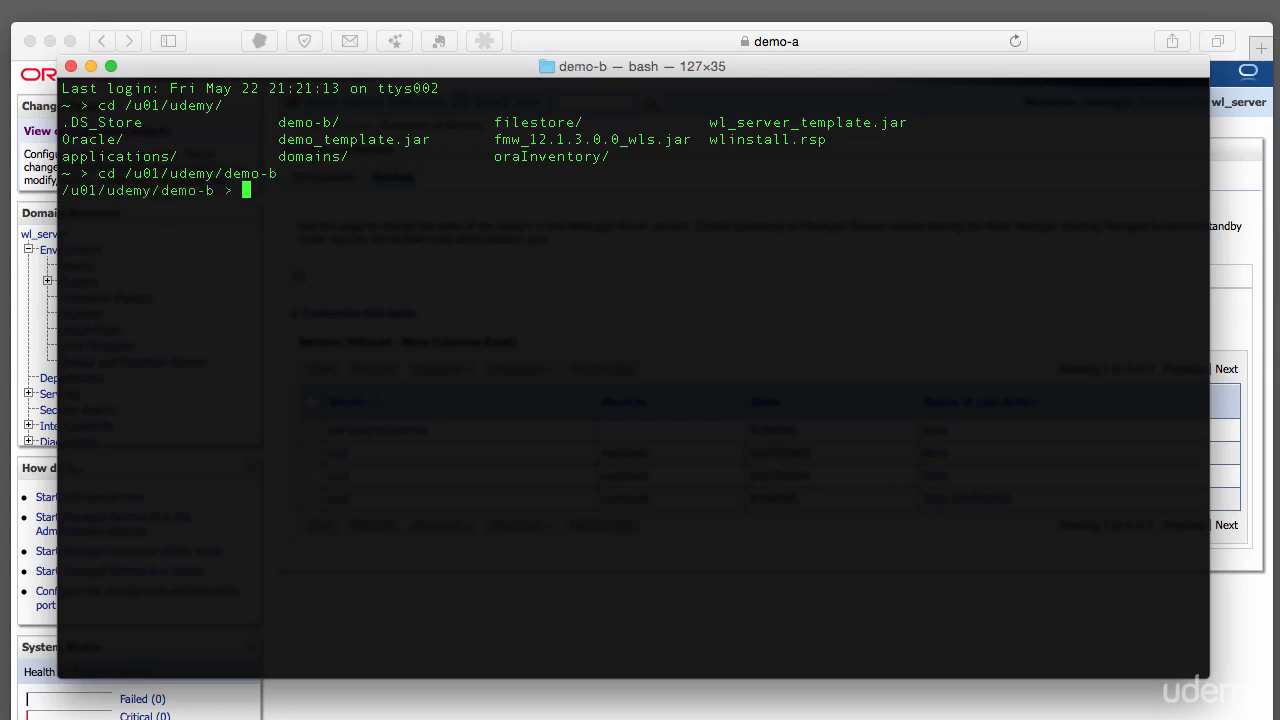
text(ls)
key(Return)
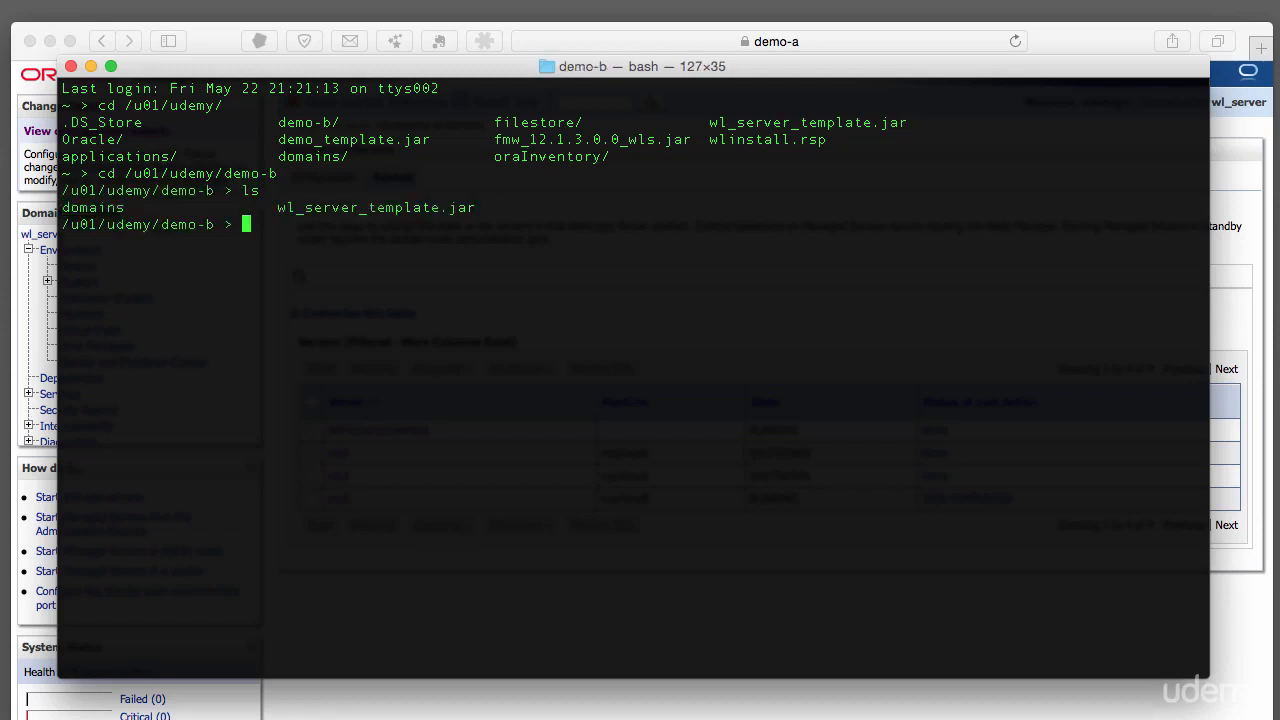
Change into the domains/wl_server directory
text(cd d)
key(Tab)
text(w)
key(Tab)
key(Return)
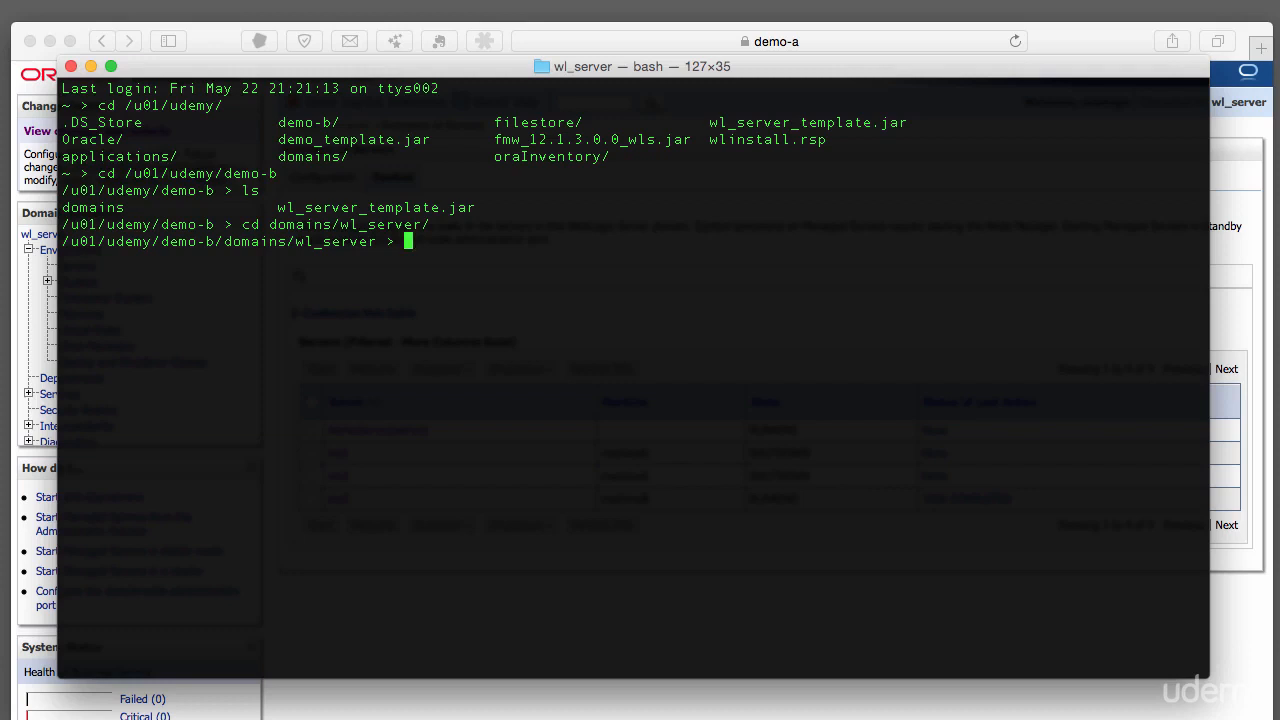
Change into servers/ms3 and list its contents
text(cd /s)
key(BackSpace)
key(BackSpace)
text(s)
key(Tab)
text(ms3)
key(Tab)
key(Return)
text(ls)
key(Return)
List ms3's security folder, then its ../data folder
text(cd se)
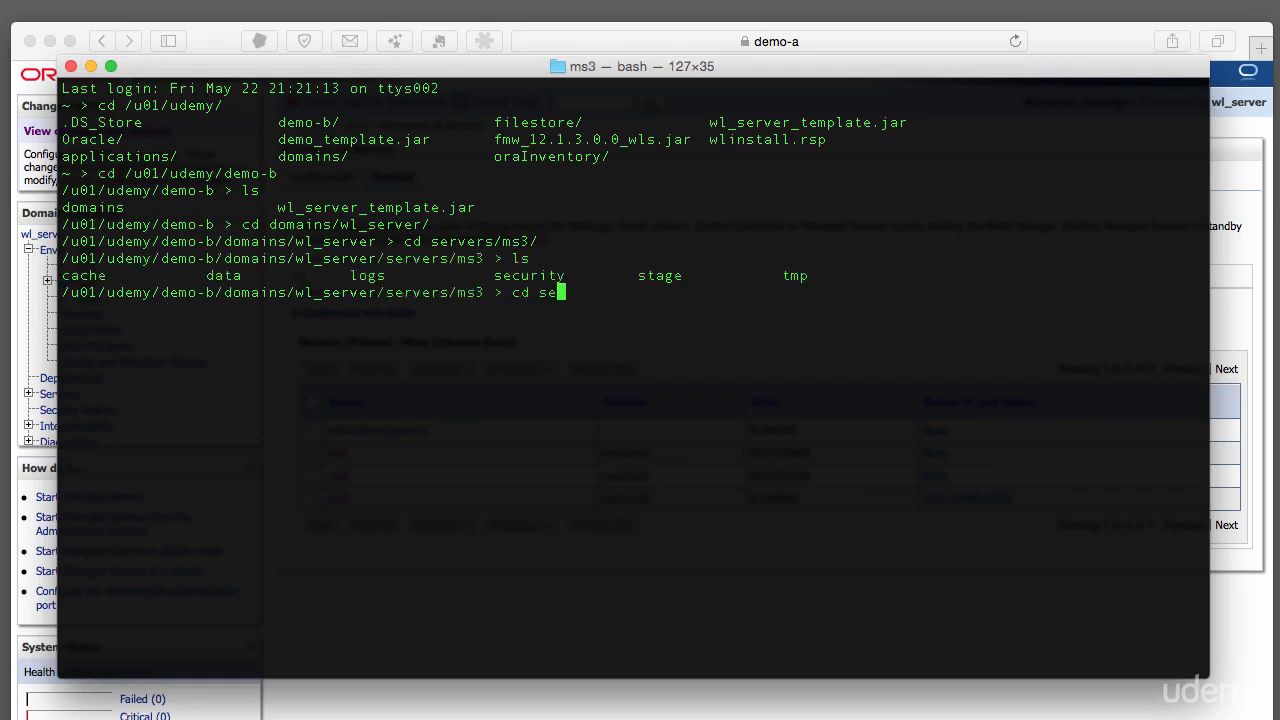
key(Tab)
key(Return)
text(ls)
key(Return)
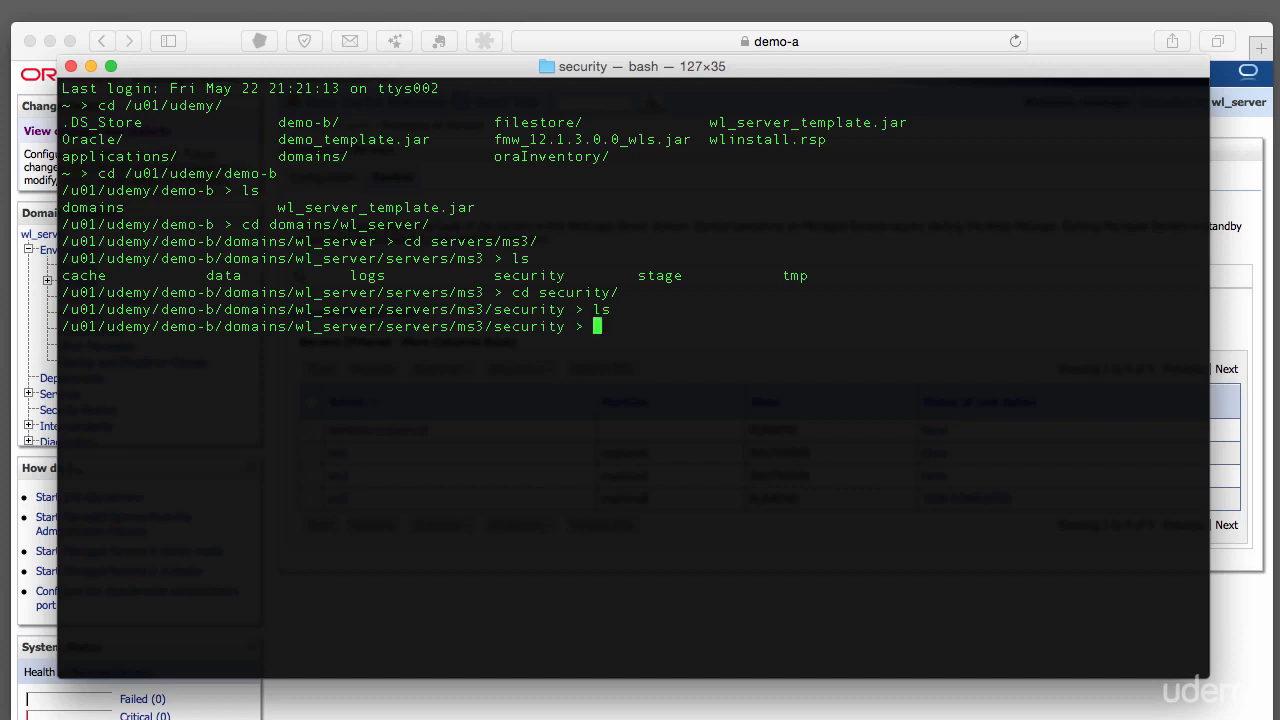
text(cd ../data/)
key(Return)
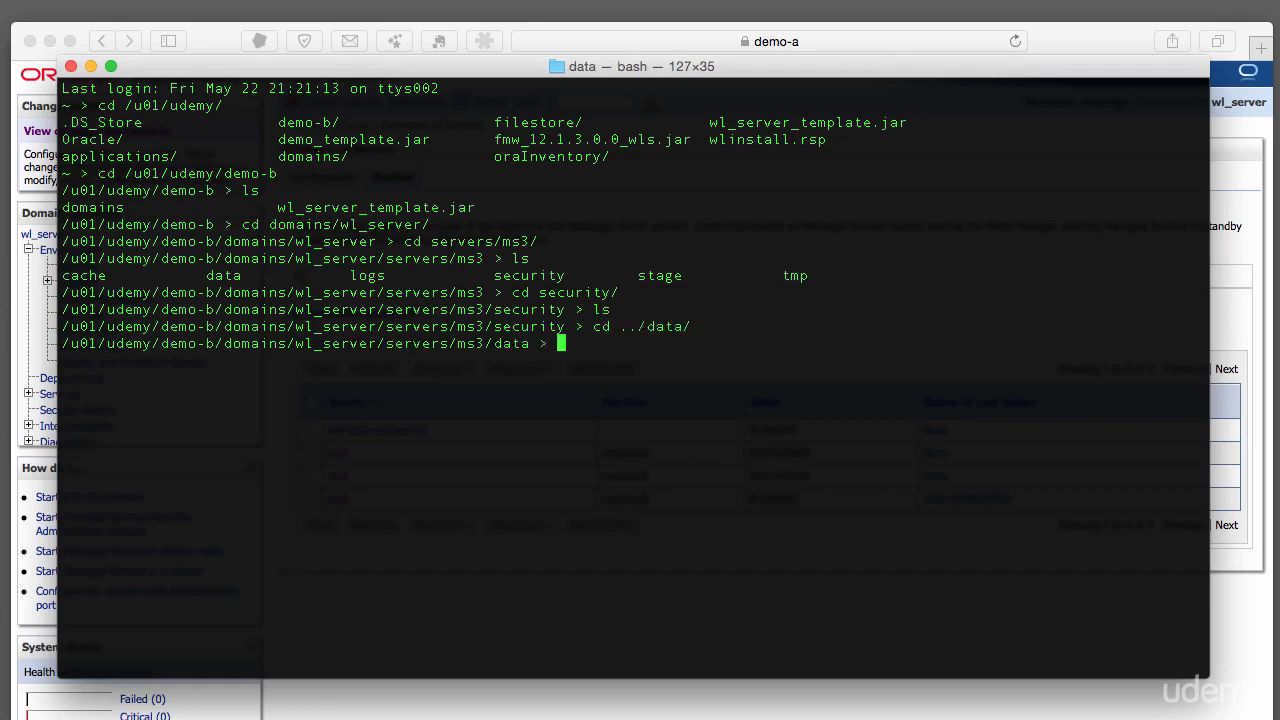
text(ls)
key(Return)
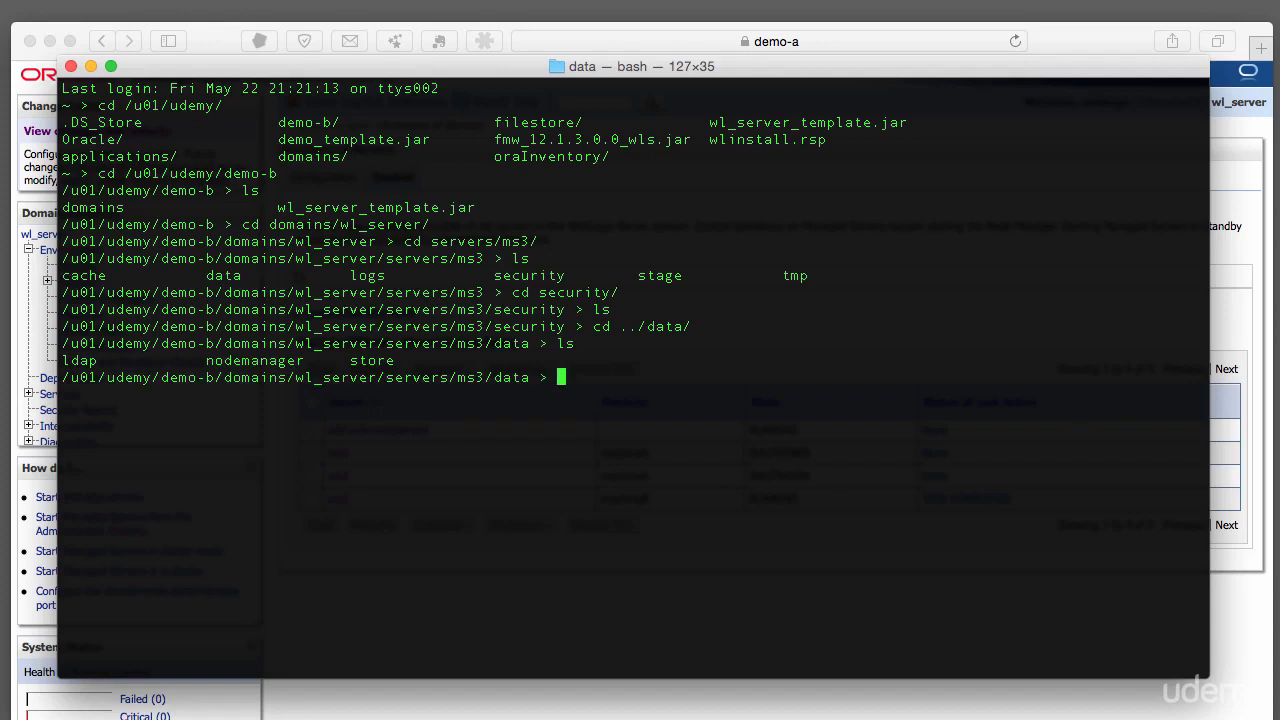
Enter the nodemanager folder, list its files and print boot.properties
text(node)
key(BackSpace)
key(BackSpace)
key(BackSpace)
key(BackSpace)
text(cd node)
key(Tab)
key(Return)
text(ls)
key(Return)
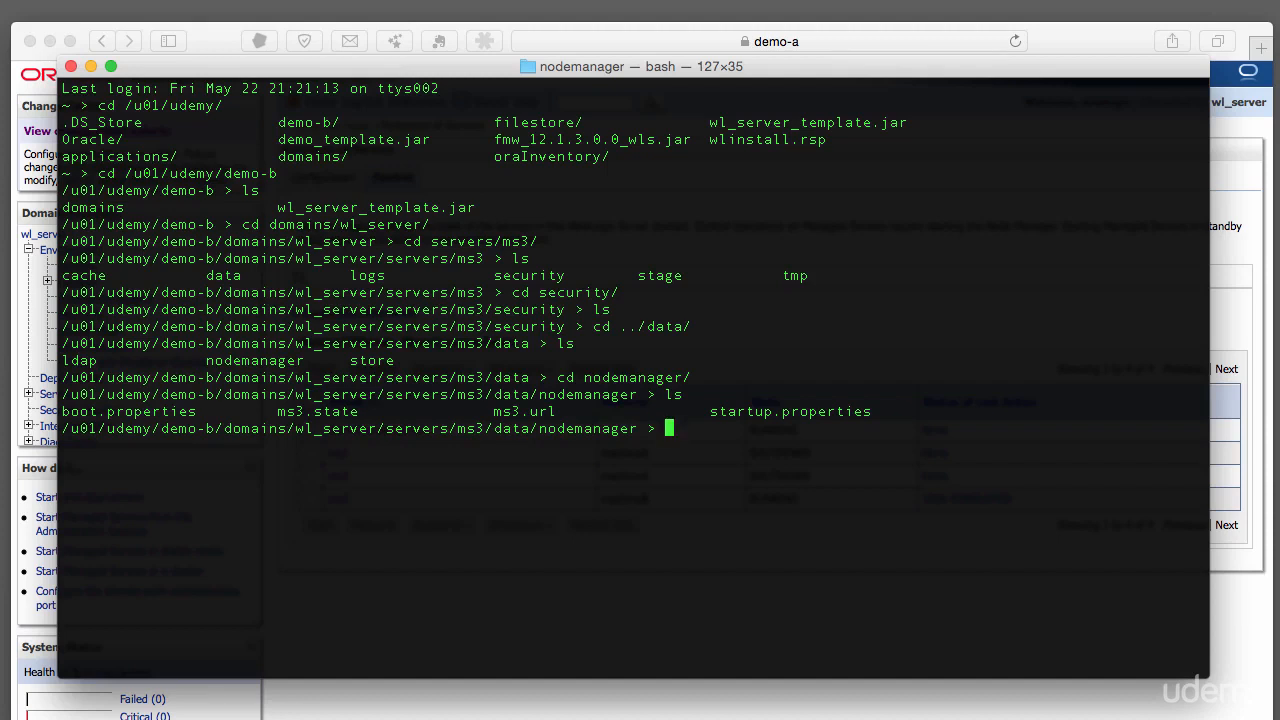
text(cat bo)
key(Tab)
key(Return)
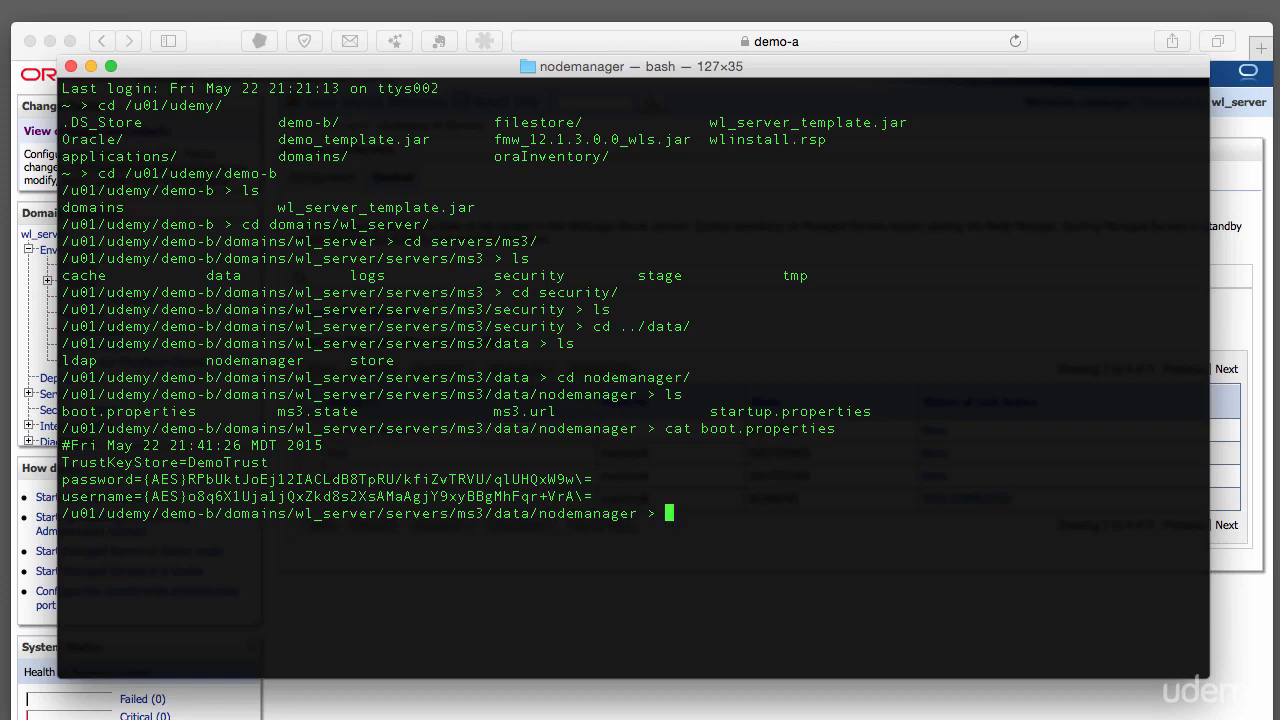
text(cat st)
key(Tab)
key(Return)
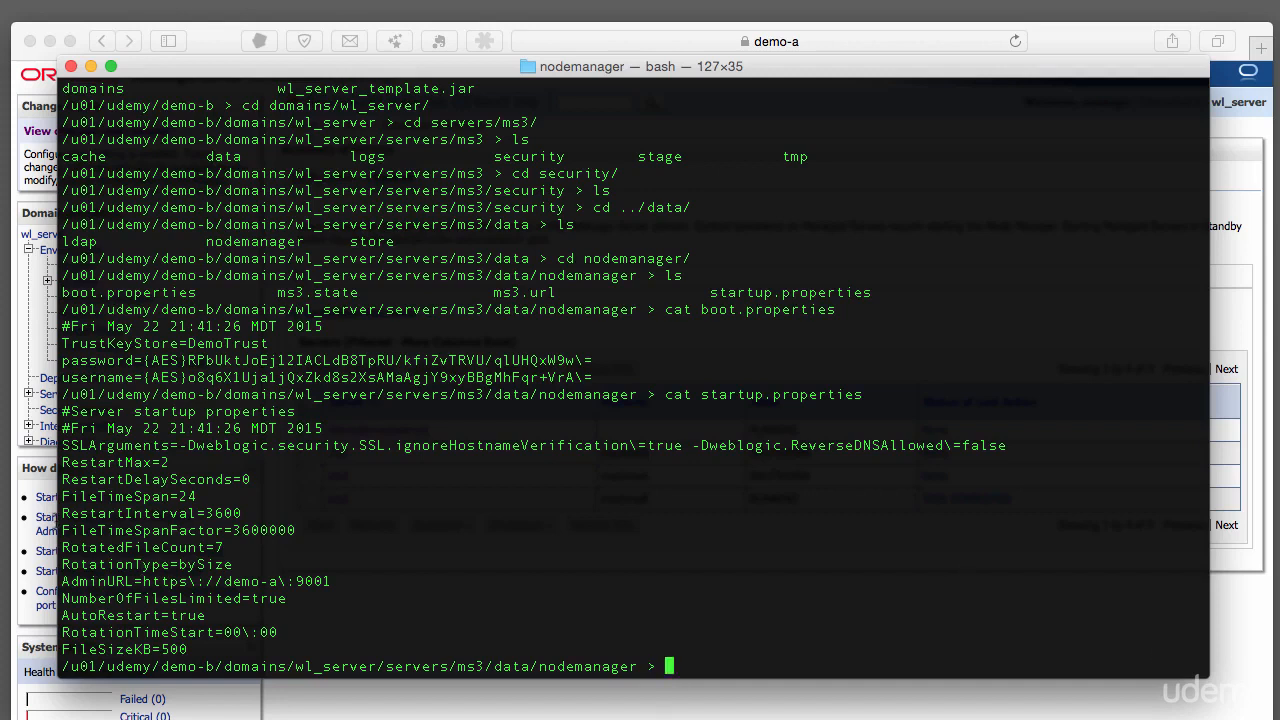
drag(62, 581, 363, 586)
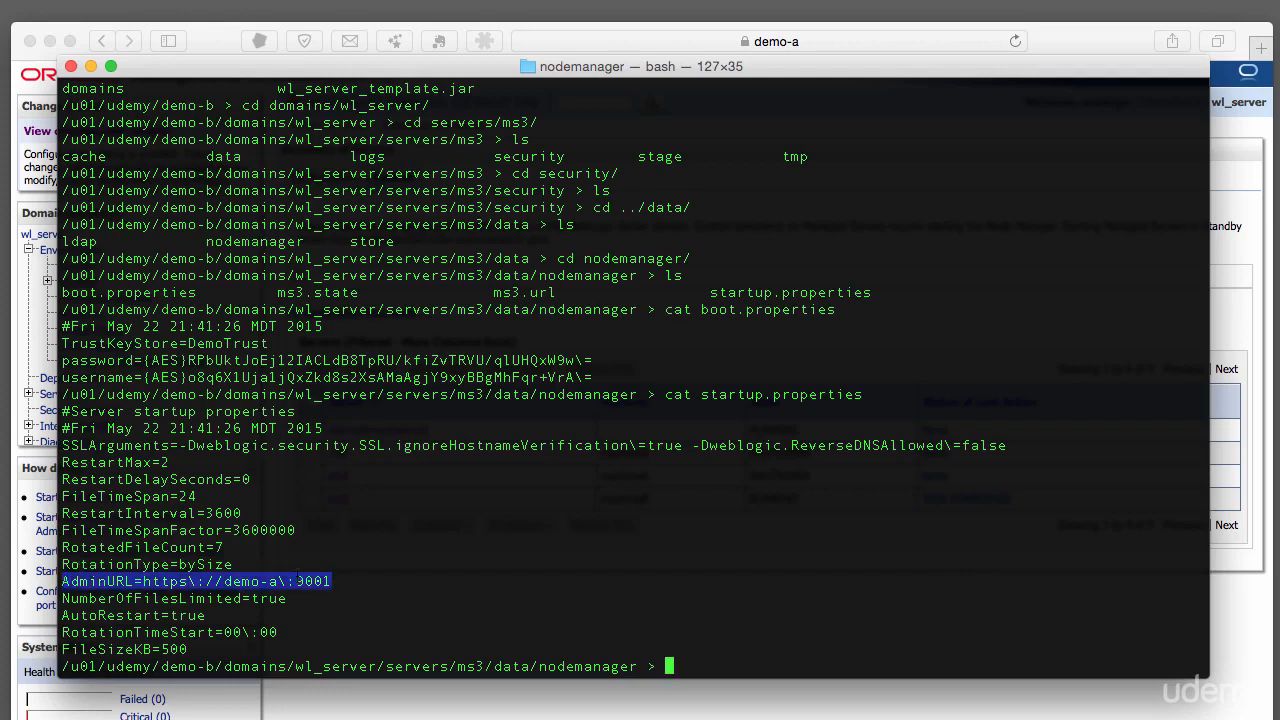
click(270, 558)
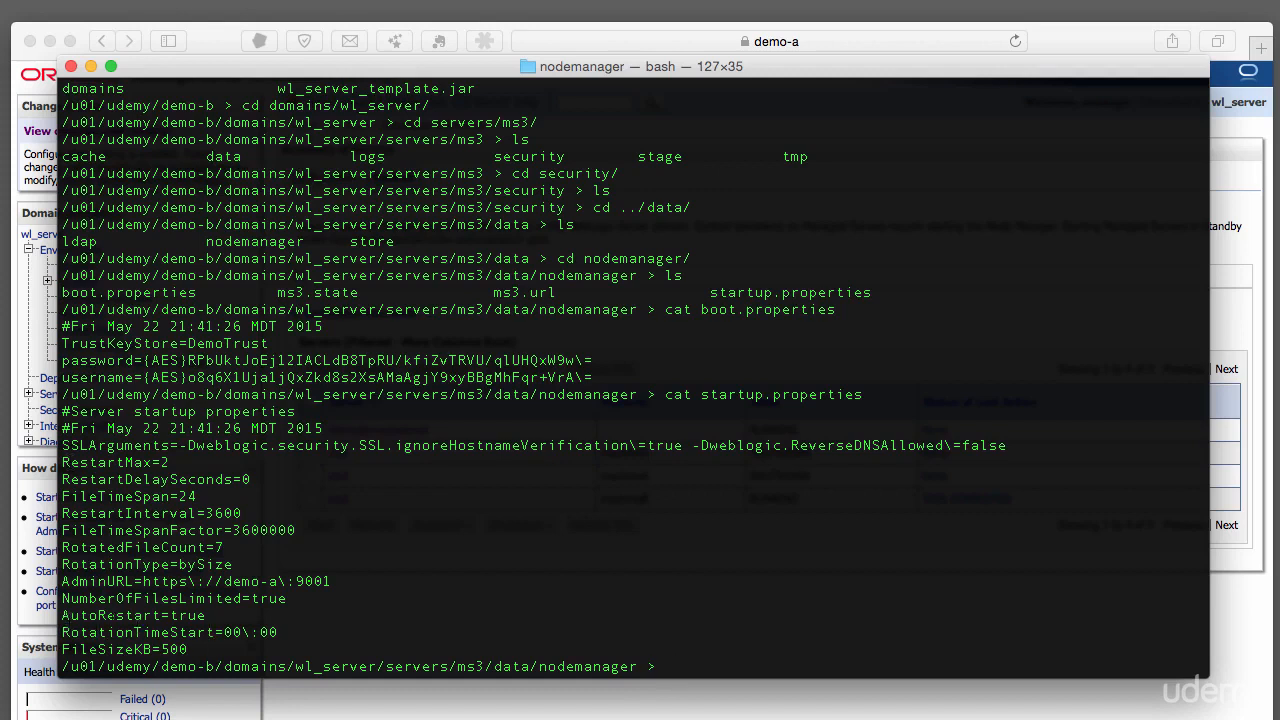
drag(62, 615, 221, 615)
click(221, 615)
drag(62, 462, 170, 462)
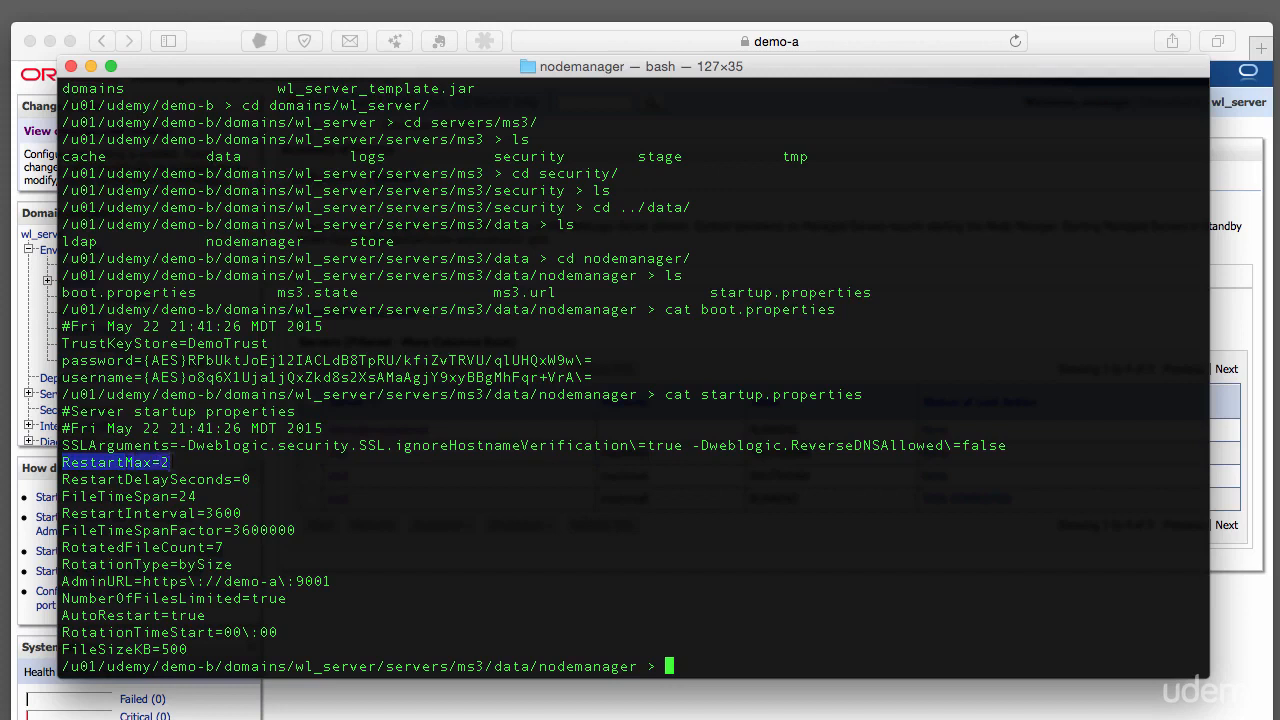